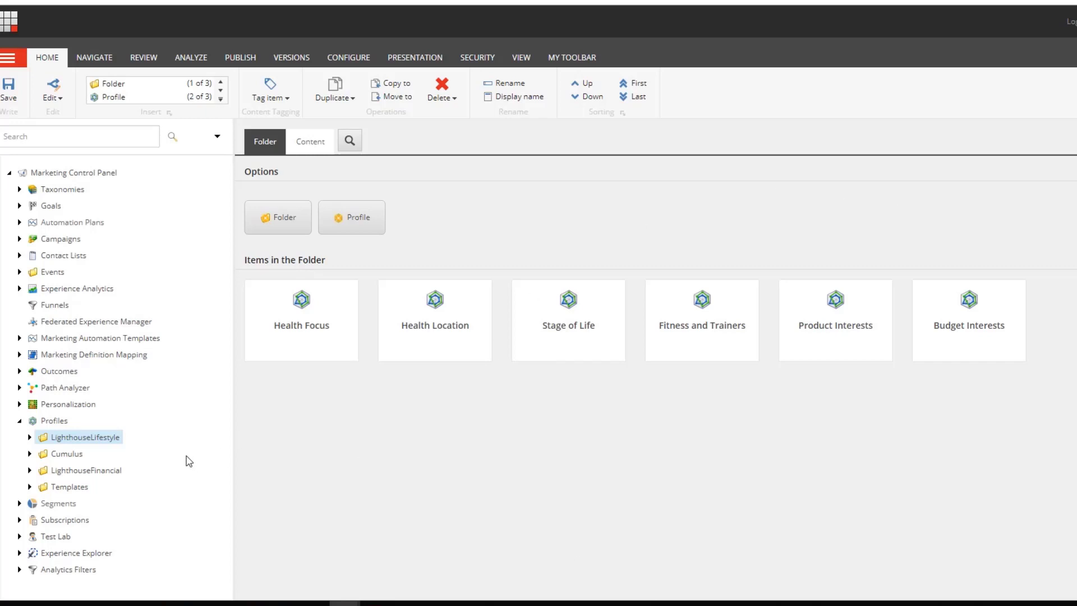
Step: Expand the LighthouseLifestyle profile folder to show the Health Focus profile's keys and its profile cards
left_click(30, 437)
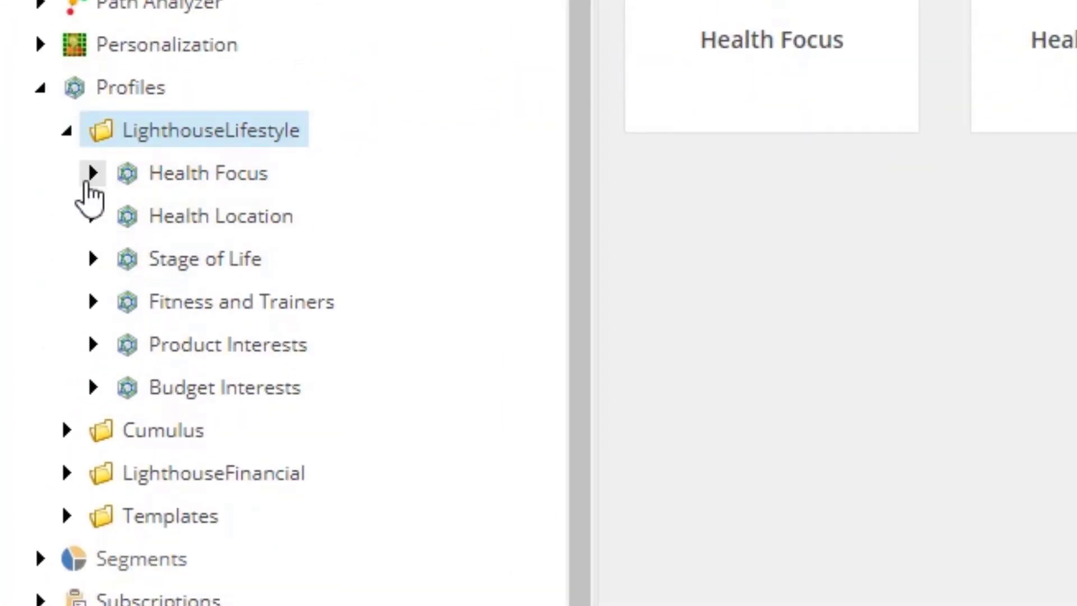
left_click(92, 174)
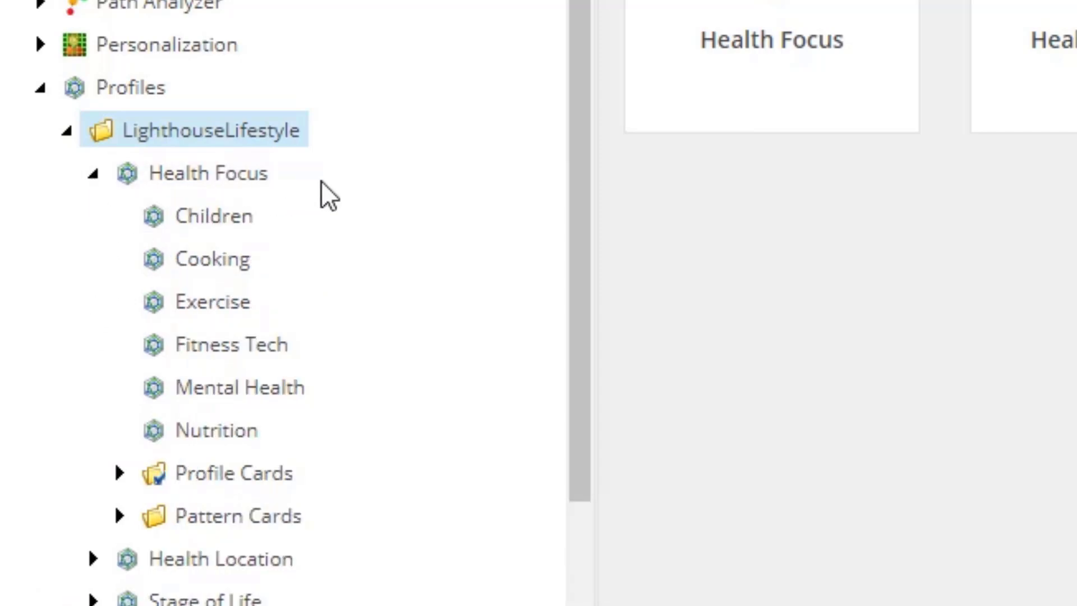
scroll(321, 181, "down", 3)
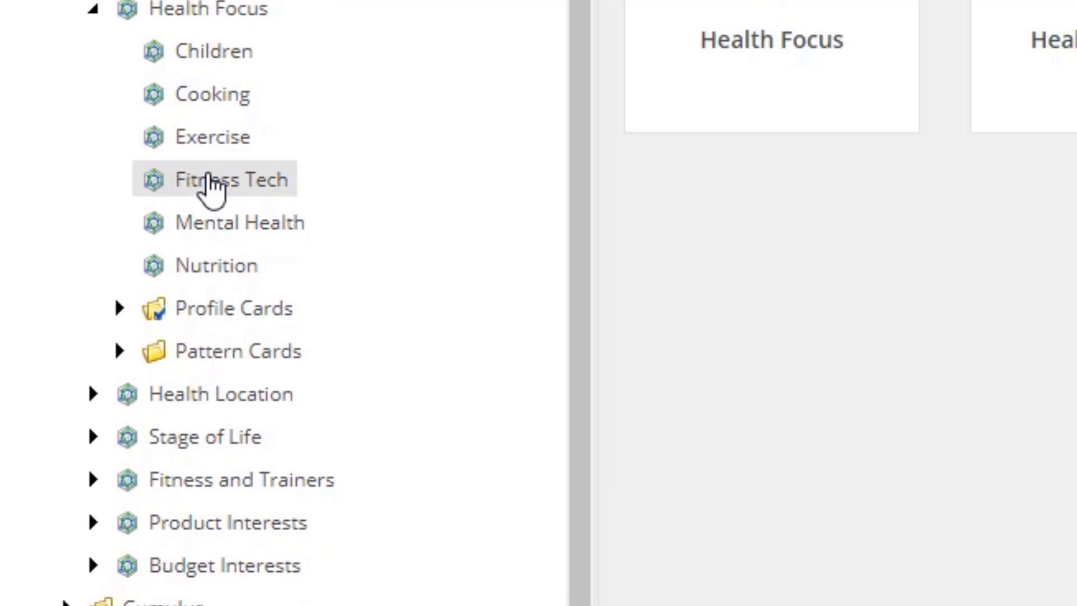
left_click(117, 309)
scroll(122, 280, "down", 3)
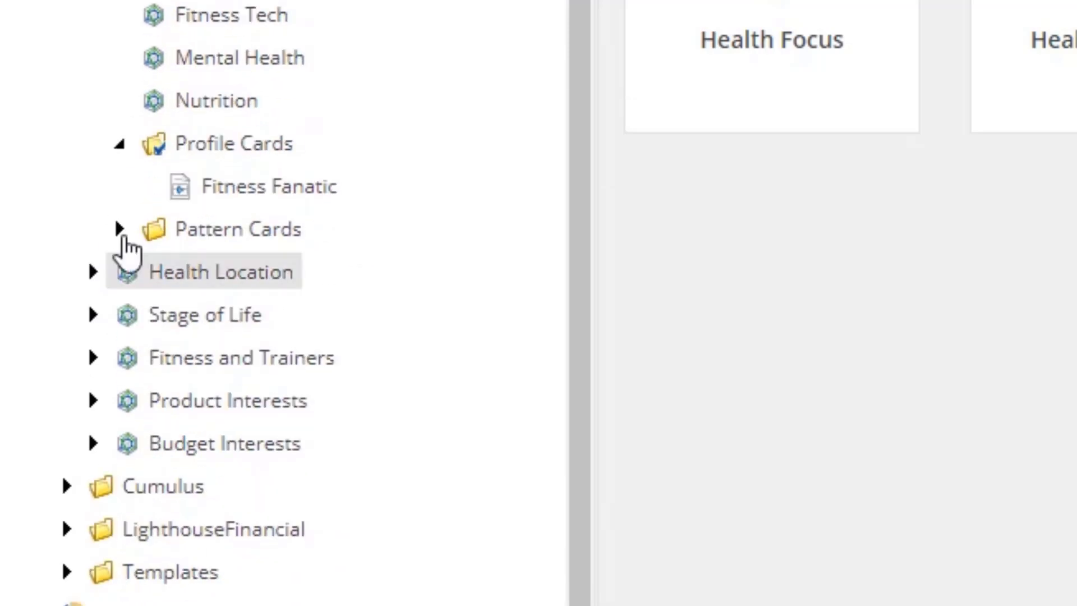
Step: Open the Fitness Fanatic profile card, review its profile card values, and expand the Pattern Cards folder of Health Focus
left_click(205, 194)
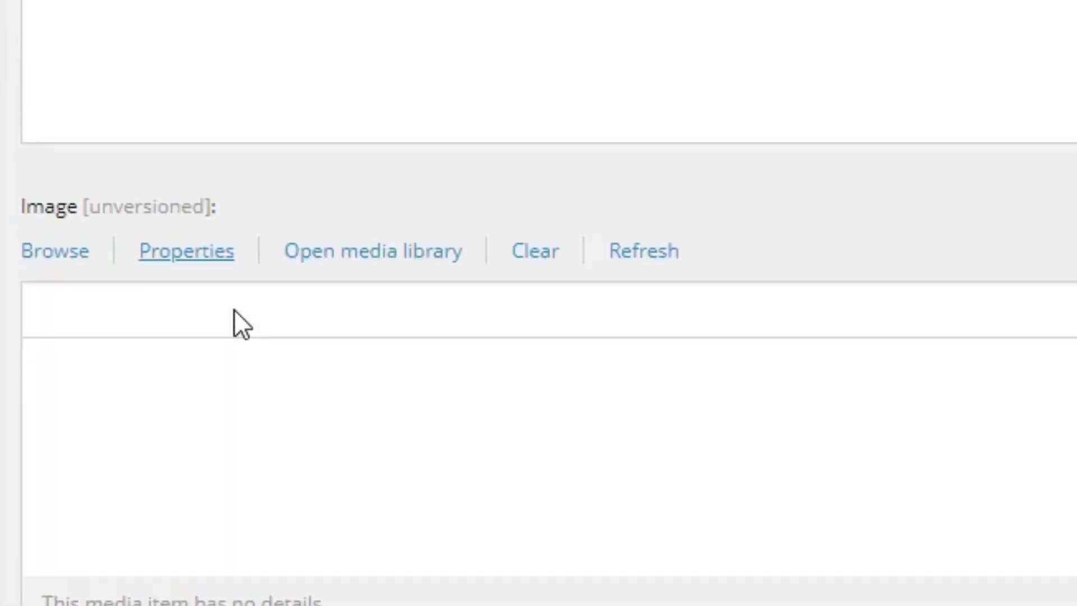
scroll(234, 308, "down", 5)
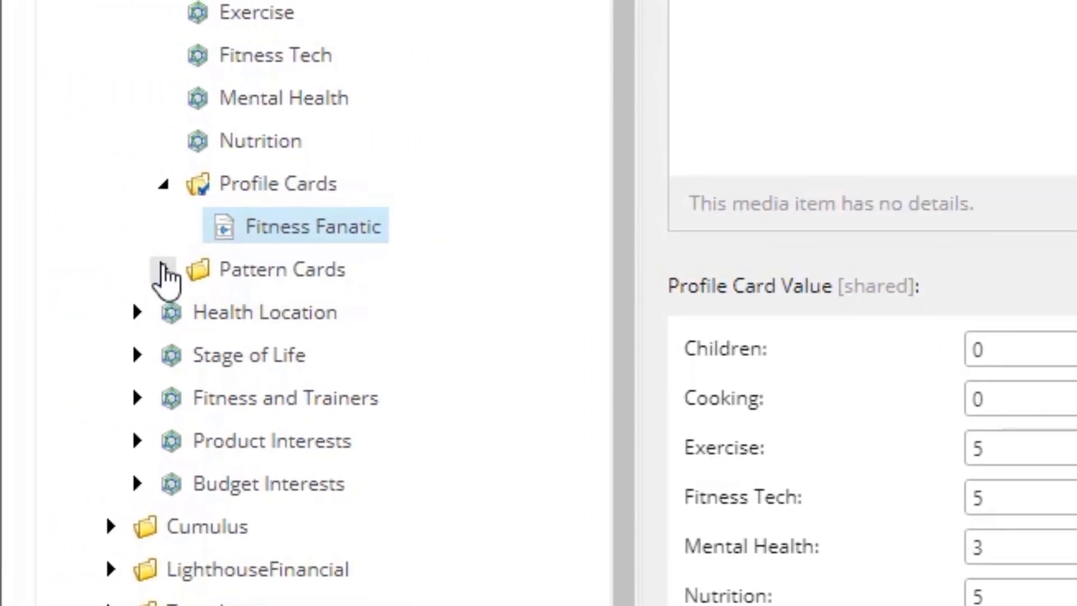
left_click(162, 269)
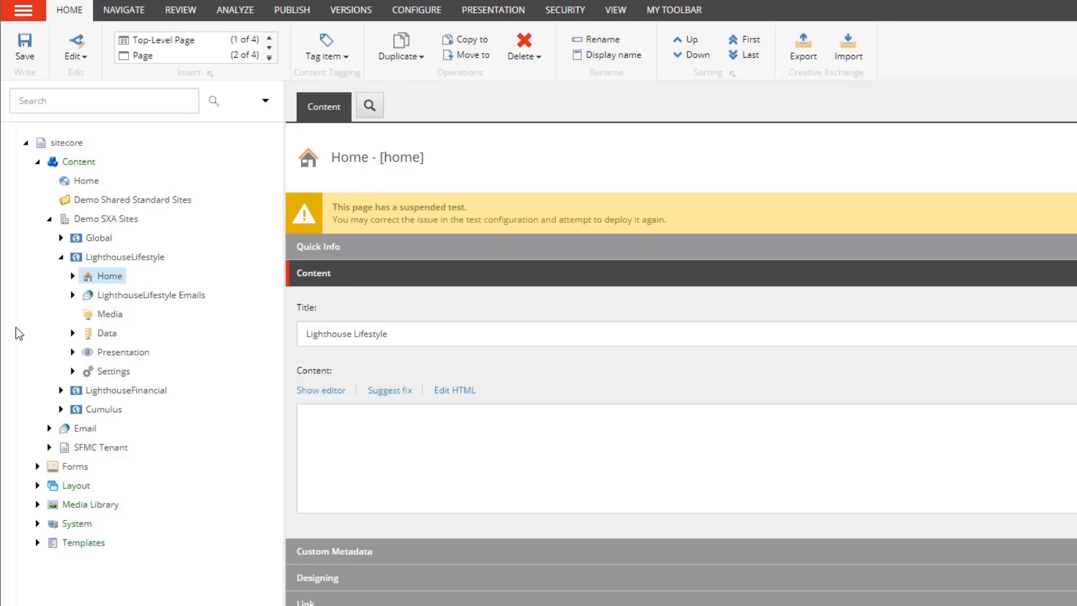
Step: Expand the LighthouseLifestyle Home page and inspect the Fitness profile card assigned to the Your Health page
left_click(71, 276)
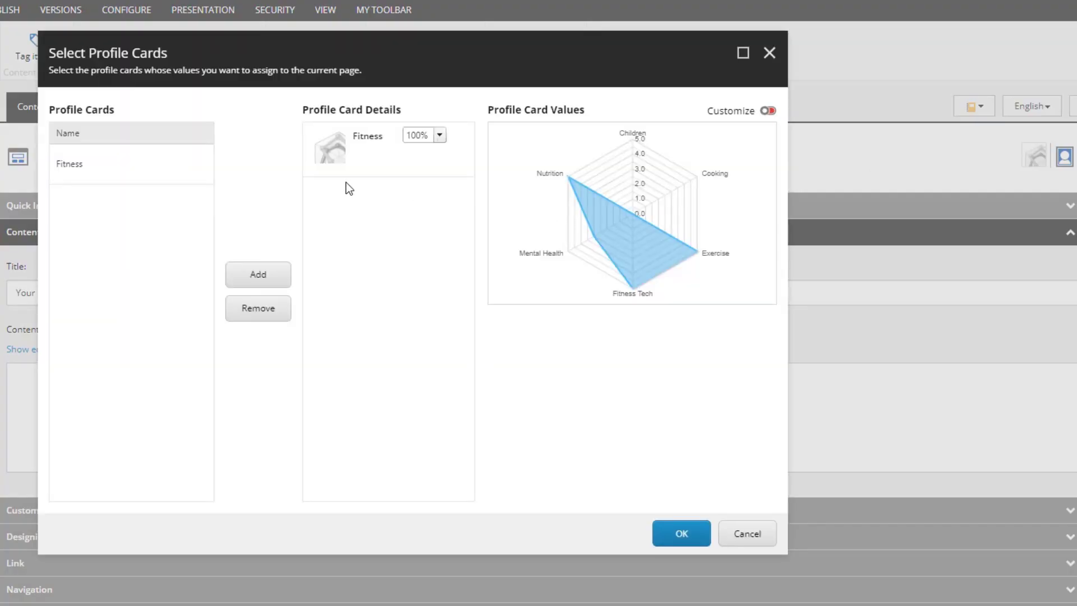
mouse_move(365, 139)
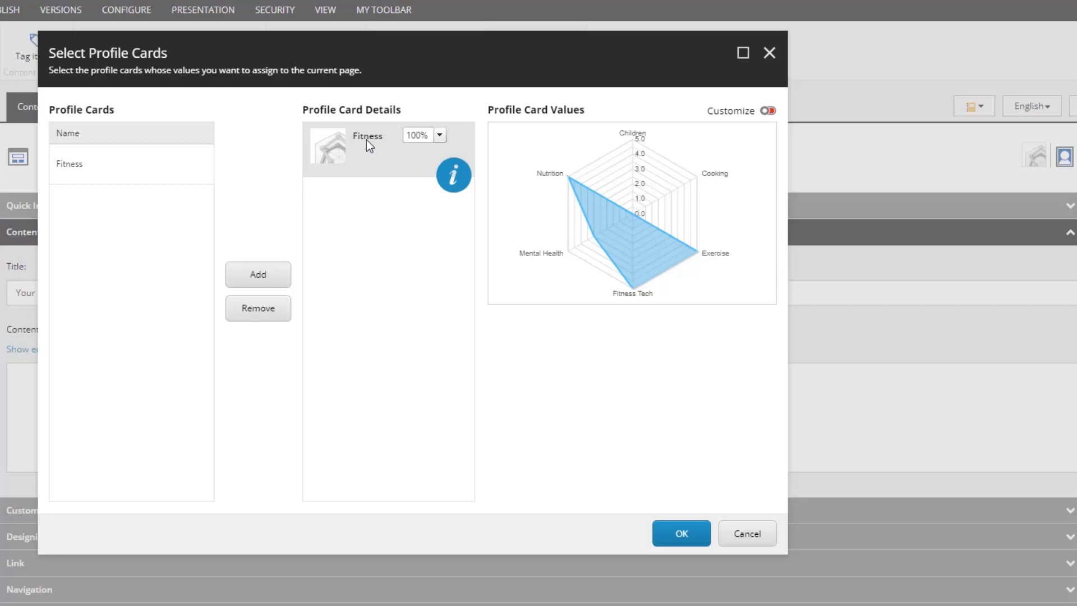
left_click(746, 534)
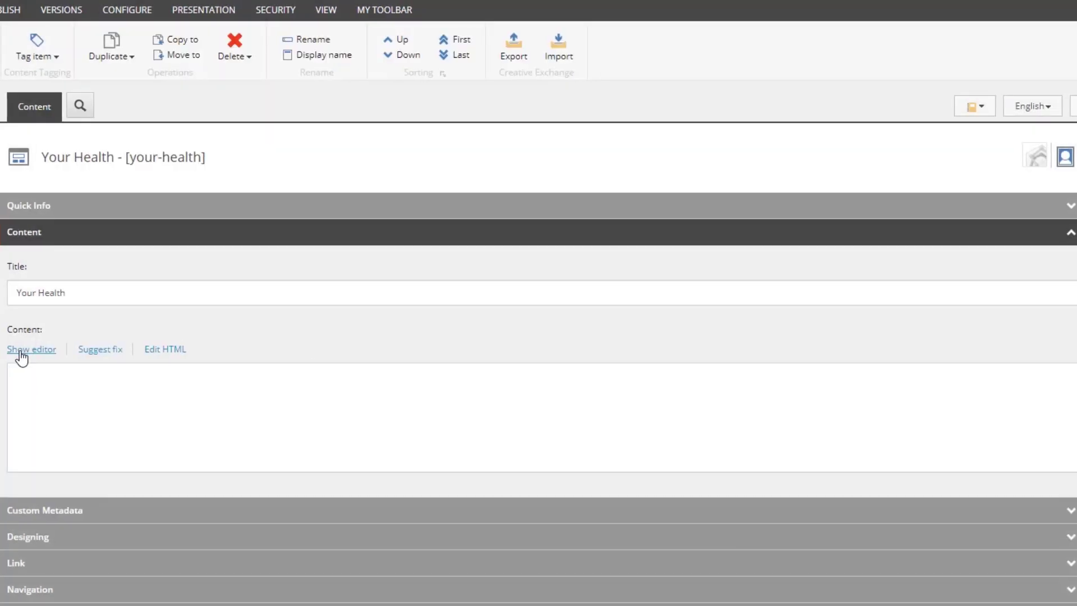
Step: Open the Register Fitness Tracker page under Your Health and inspect its assigned profile card without changing it
left_click(84, 315)
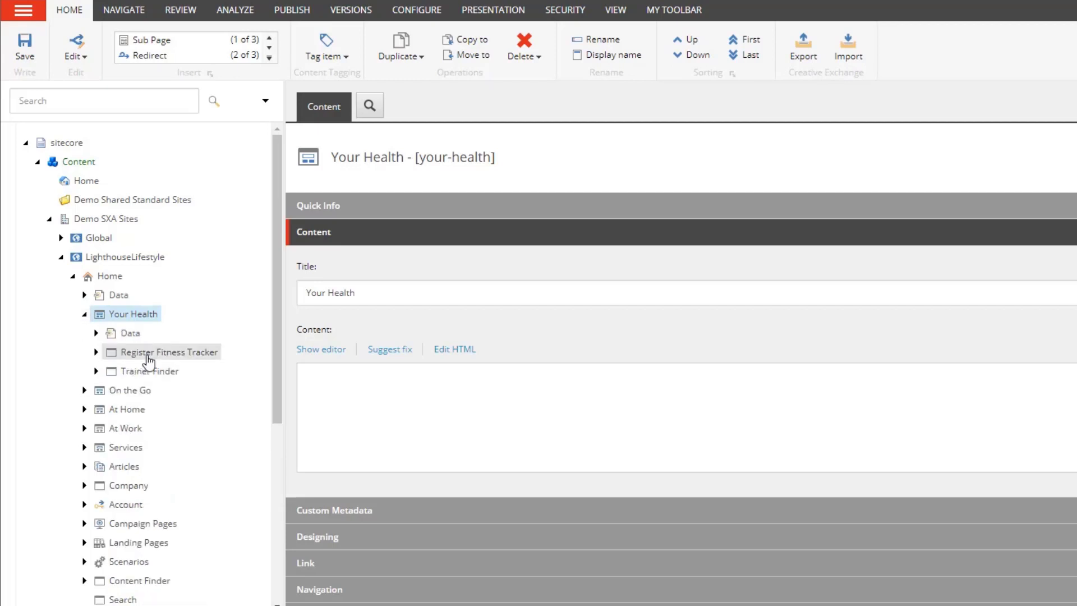
left_click(148, 354)
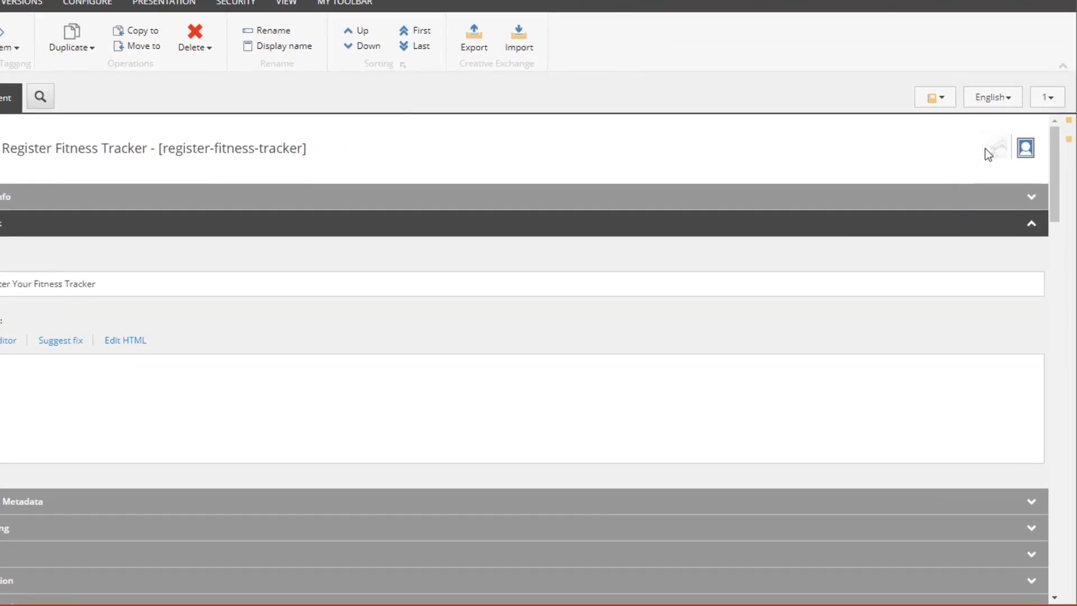
left_click(986, 149)
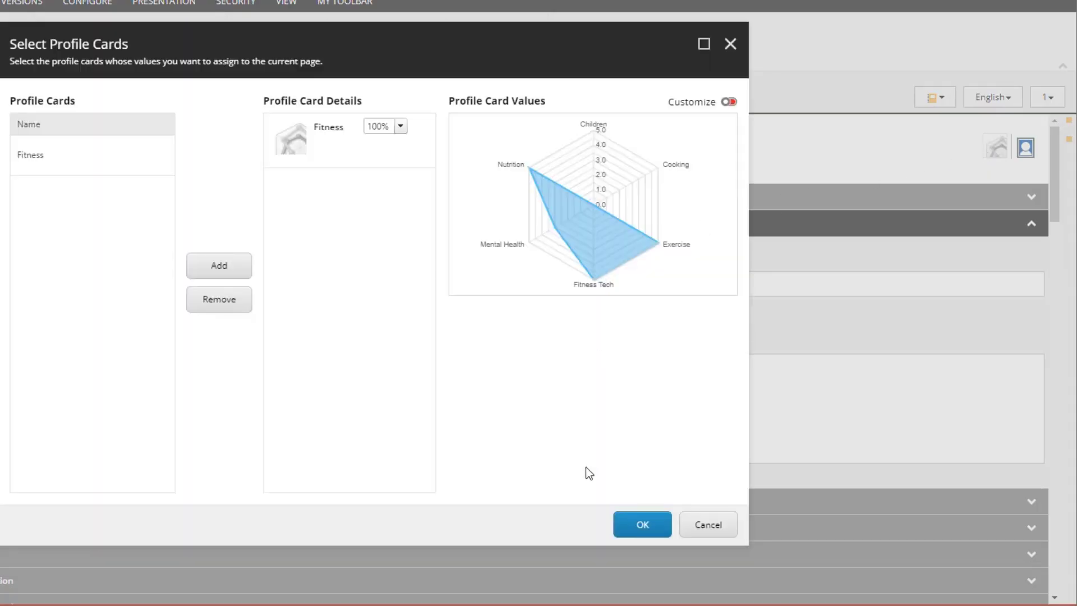
left_click(702, 527)
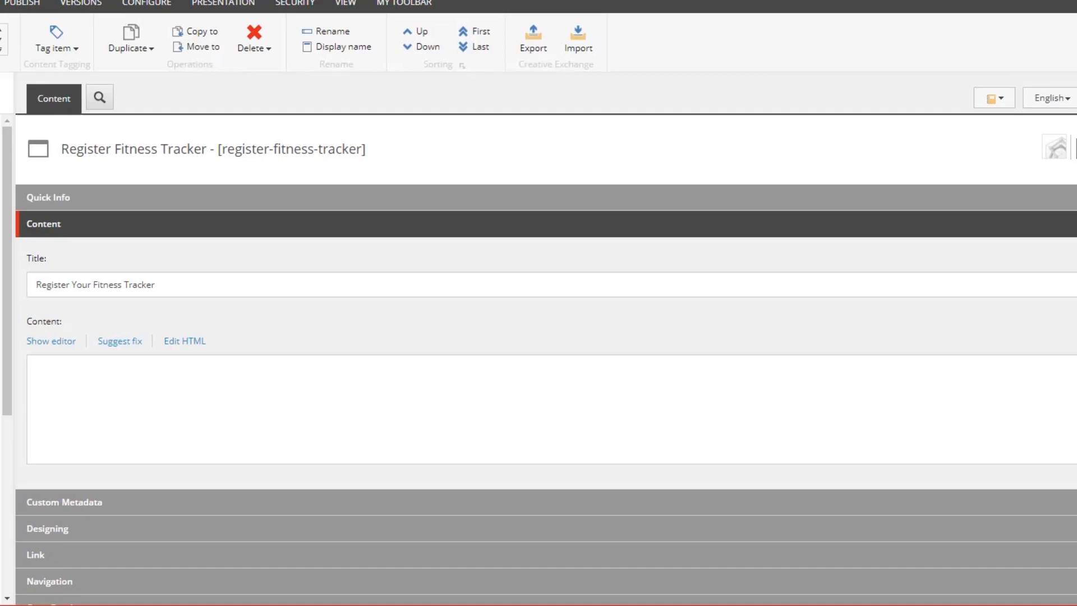
left_click(147, 366)
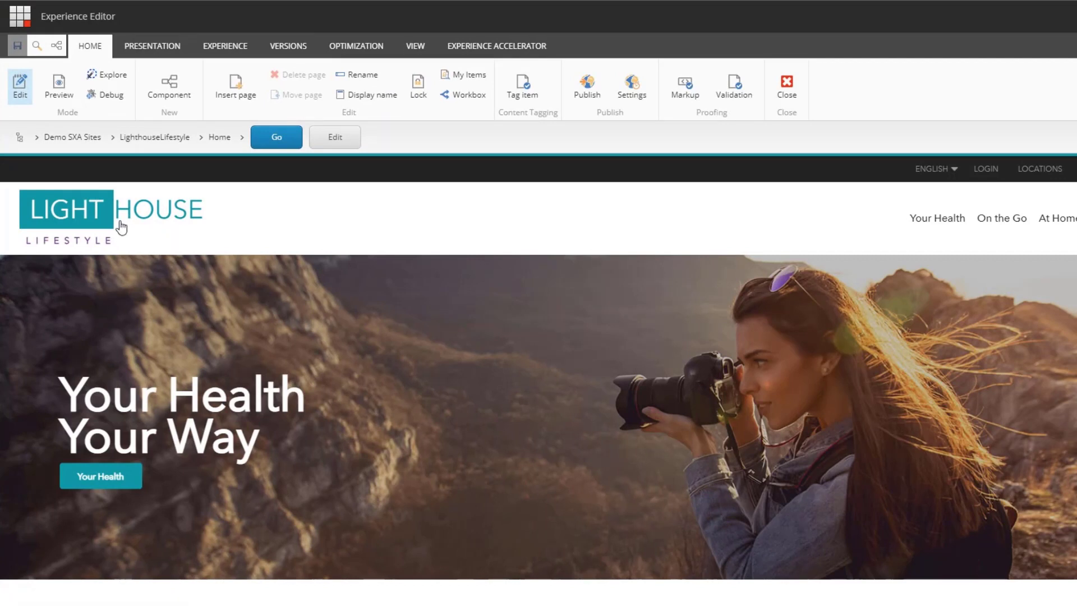
Step: Launch Experience Explorer for the LighthouseLifestyle Home page and reset the visitor's profile values under Onsite Behavior
left_click(106, 76)
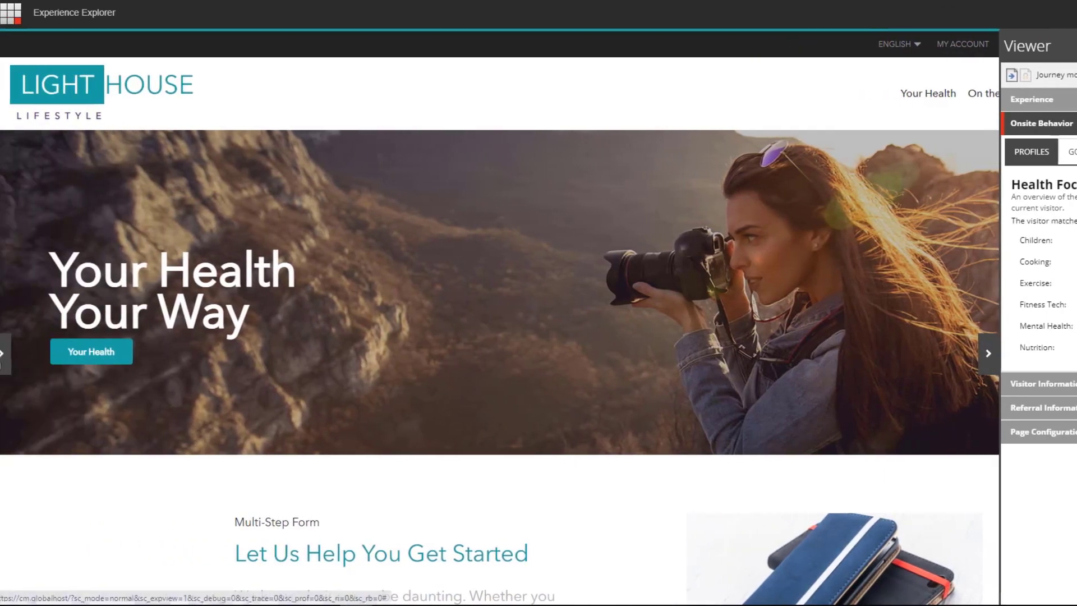
left_click(6, 359)
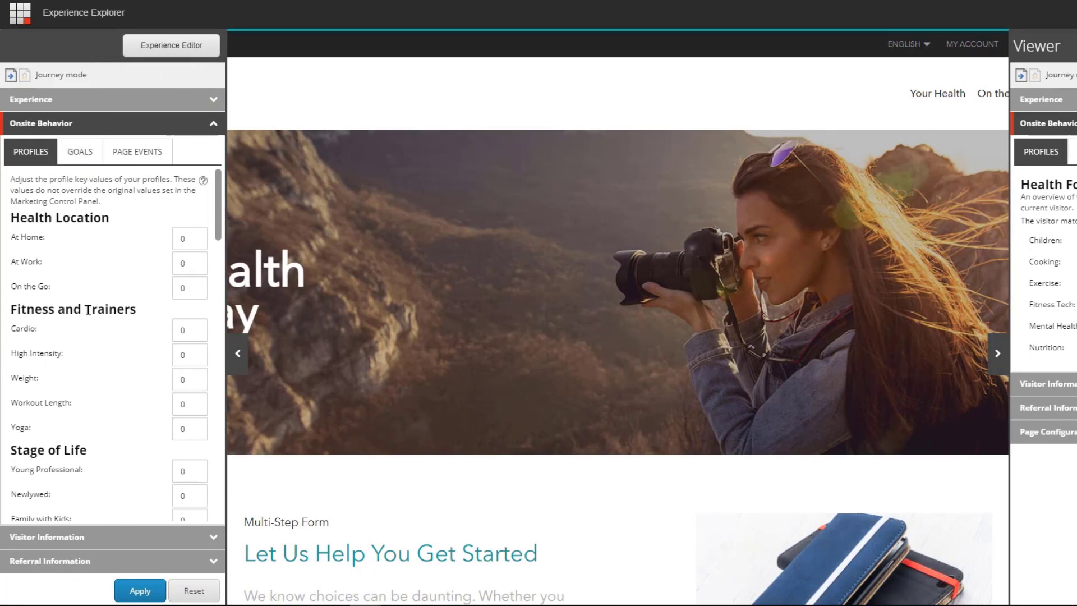
scroll(93, 314, "down", 5)
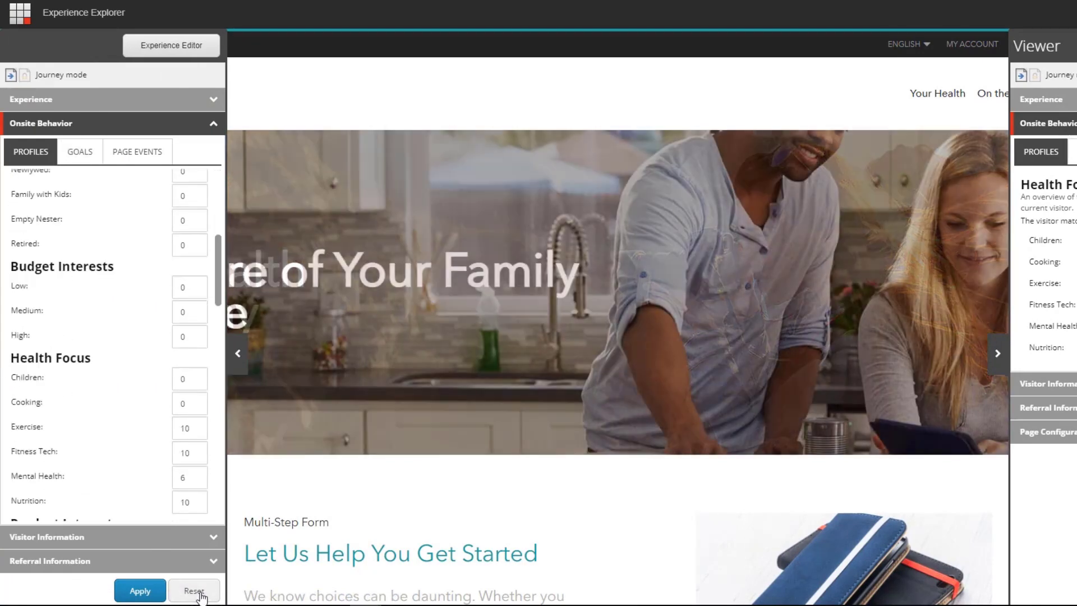
left_click(194, 591)
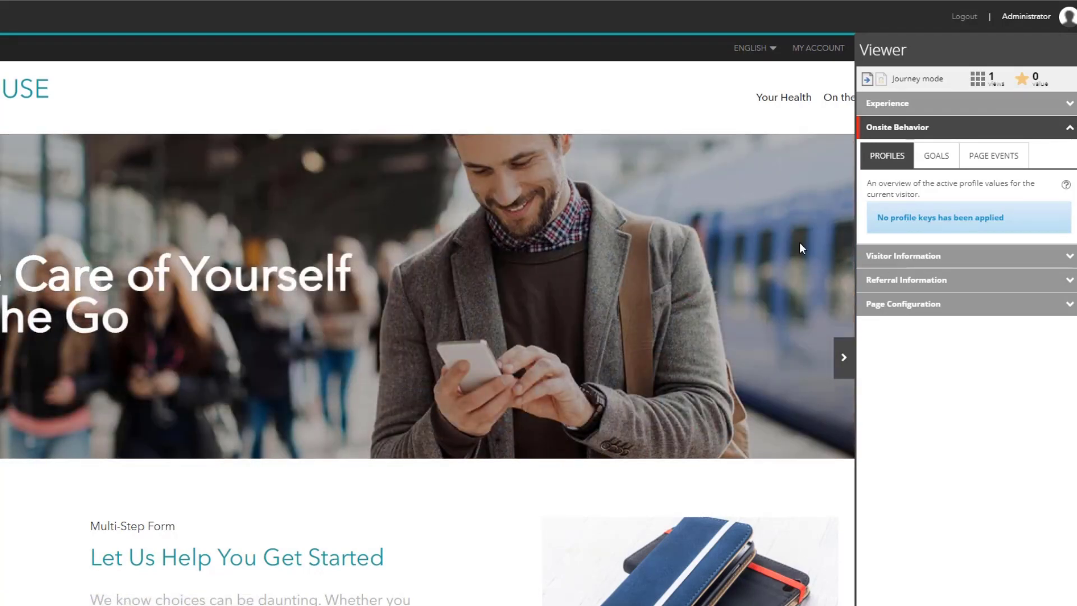
Step: Visit the fitness tracker registration page through the home page's Activate Your Fitness Tracker section
scroll(528, 127, "down", 8)
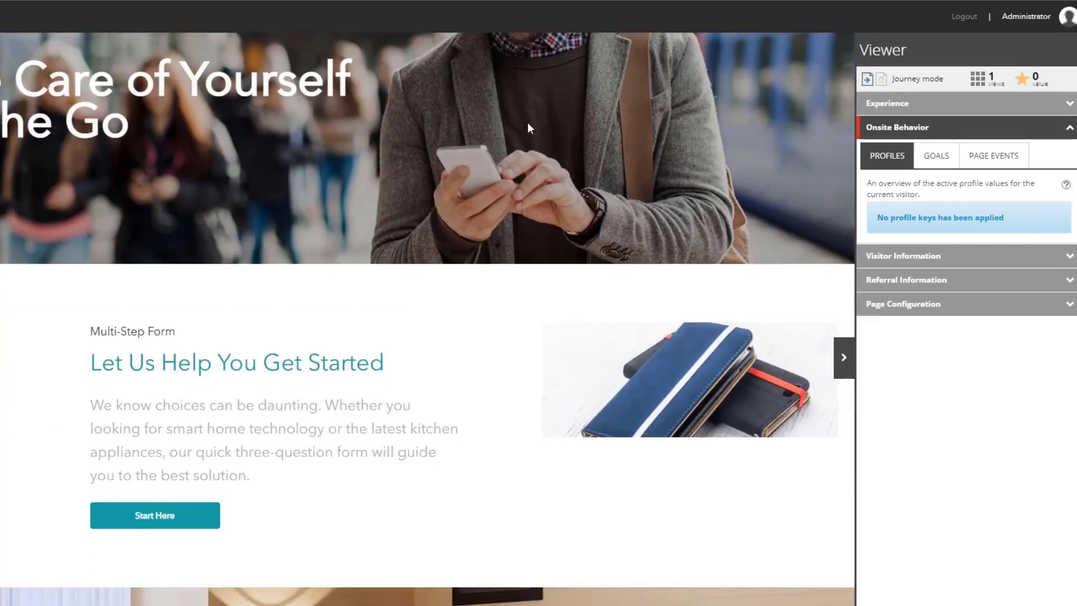
scroll(528, 127, "down", 12)
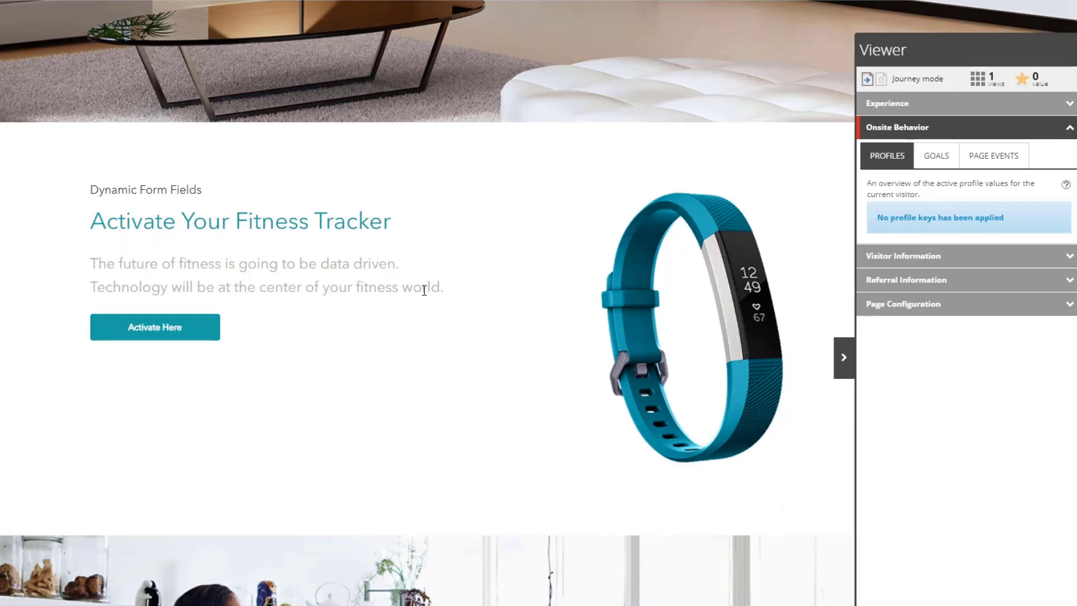
left_click(125, 326)
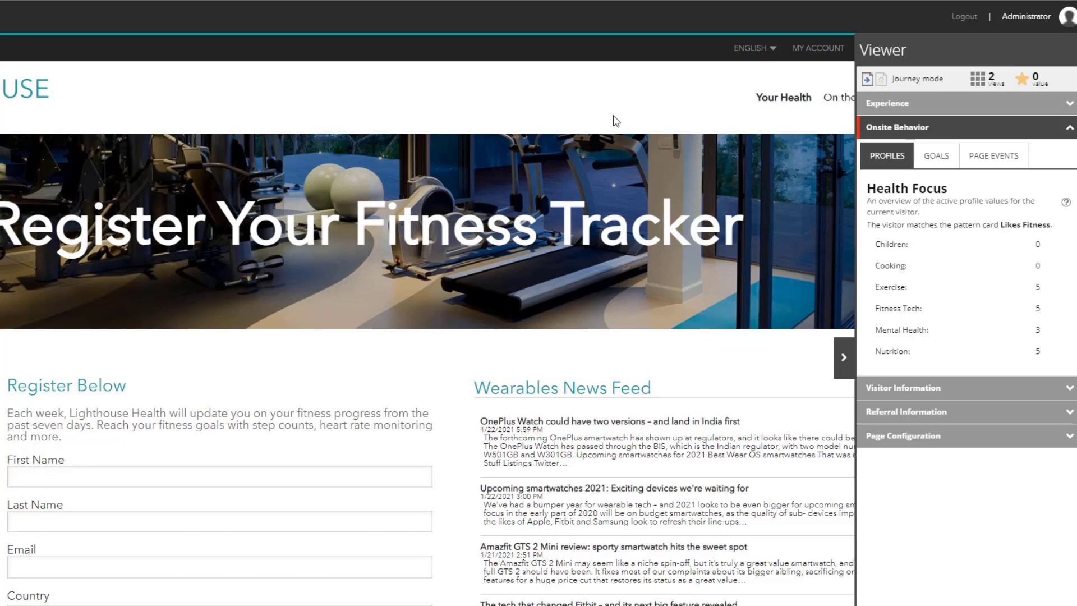
Step: Visit the Your Health page and follow its virtual trainer promotion to the Find A Virtual Trainer page
left_click(757, 100)
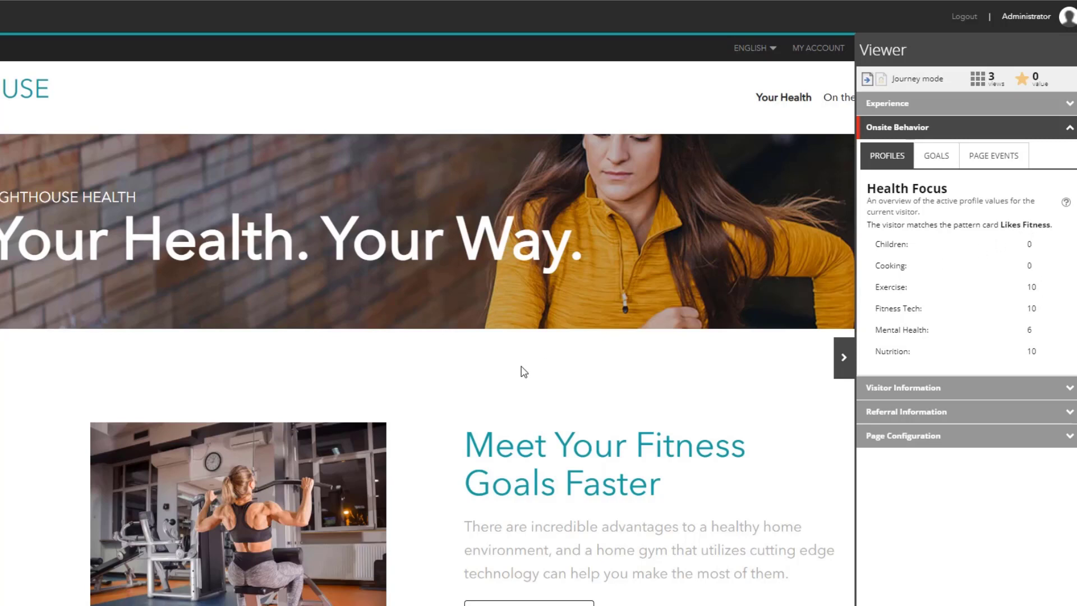
scroll(624, 327, "down", 14)
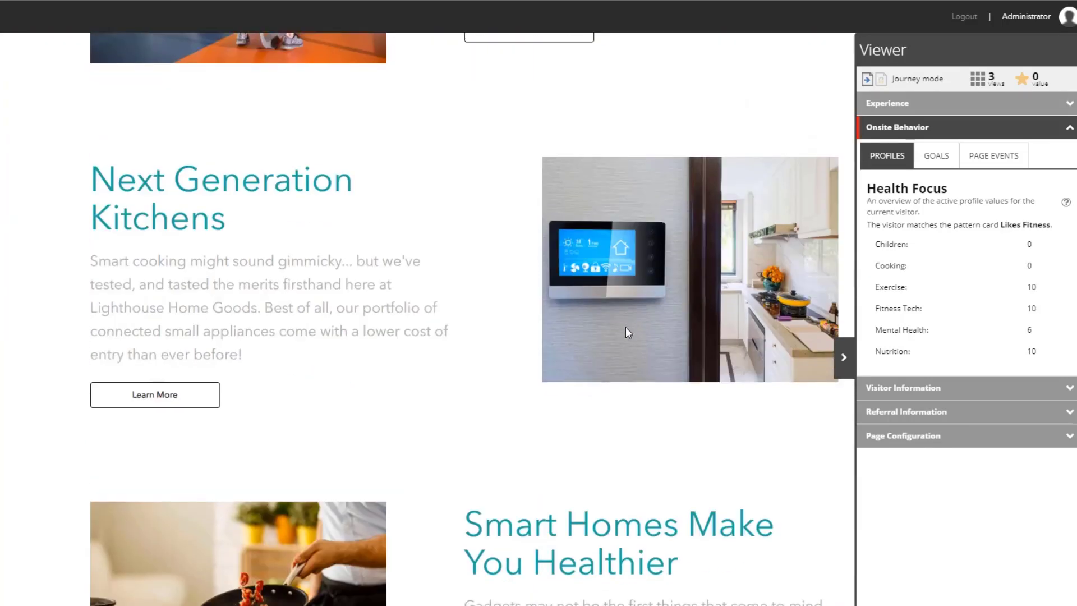
scroll(625, 327, "down", 9)
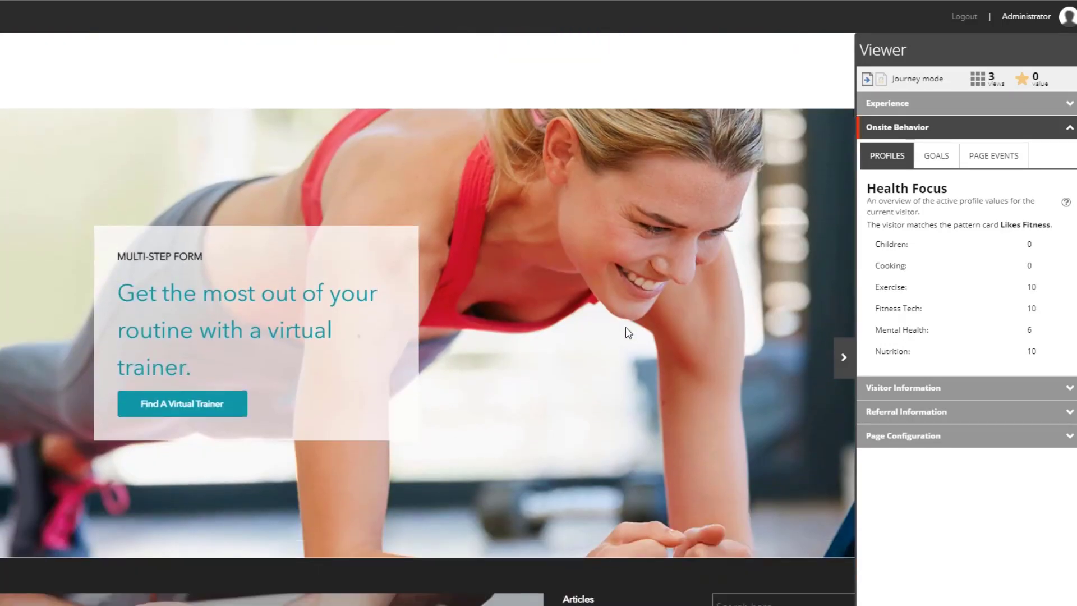
left_click(182, 405)
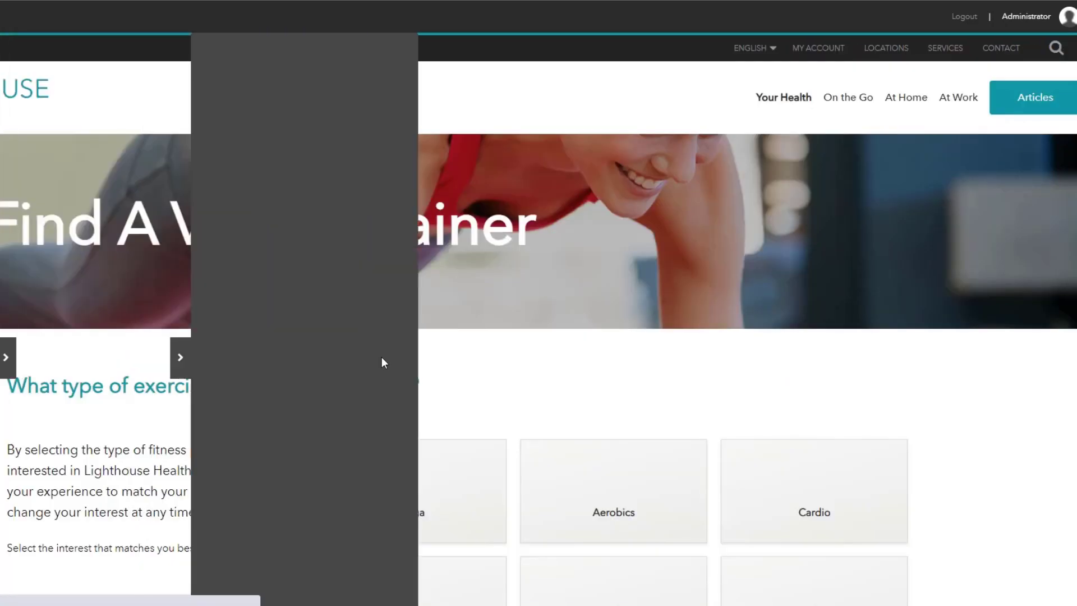
Step: Review the exercise interest options on the virtual trainer page and return to Your Health to check its personalized banner
scroll(476, 357, "down", 5)
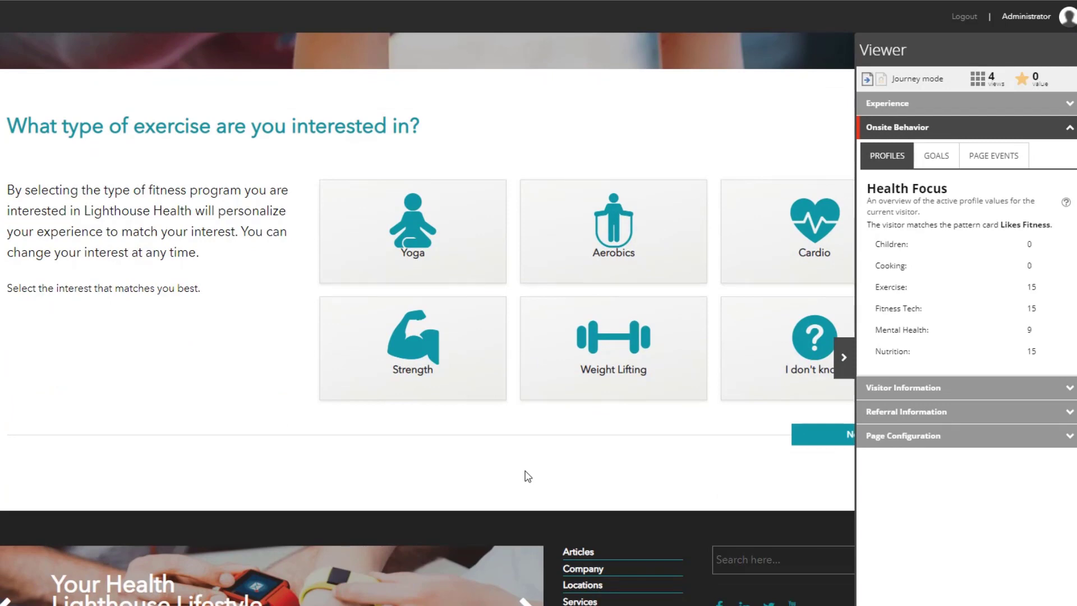
scroll(527, 476, "up", 5)
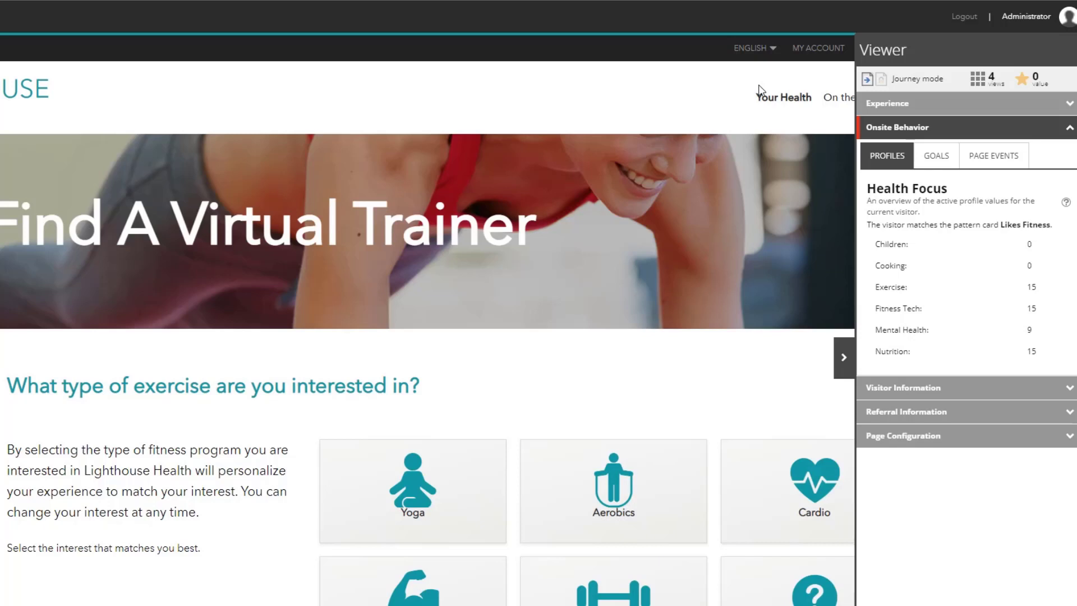
left_click(482, 279)
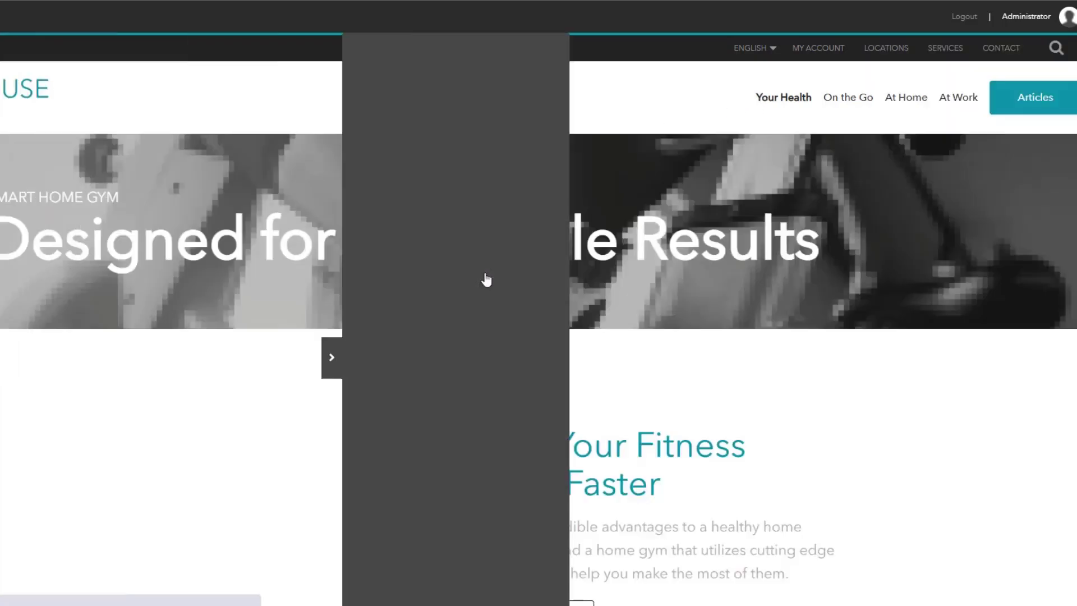
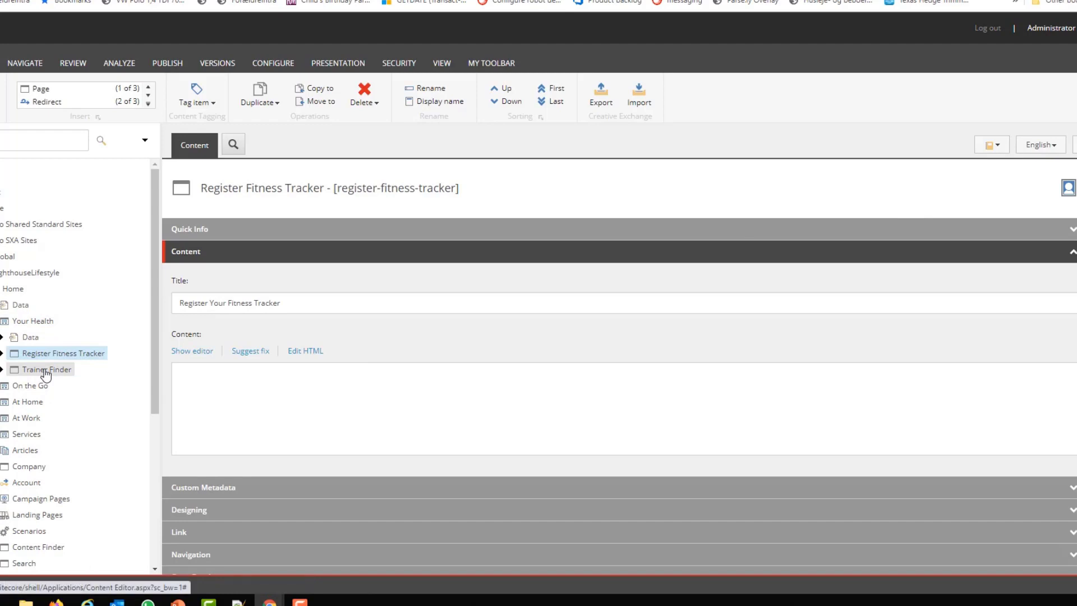
Step: Switch to the Content Editor and open the Trainer Finder page under Your Health
left_click(46, 370)
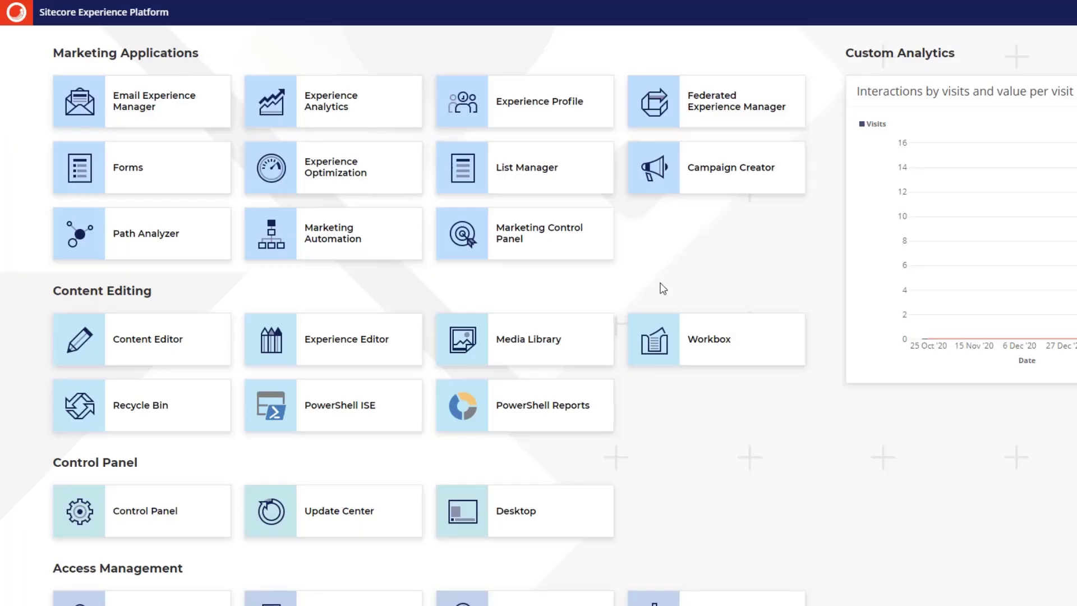
Step: Open the Marketing Control Panel and select the Rules item under Marketing Definition Mapping
left_click(503, 248)
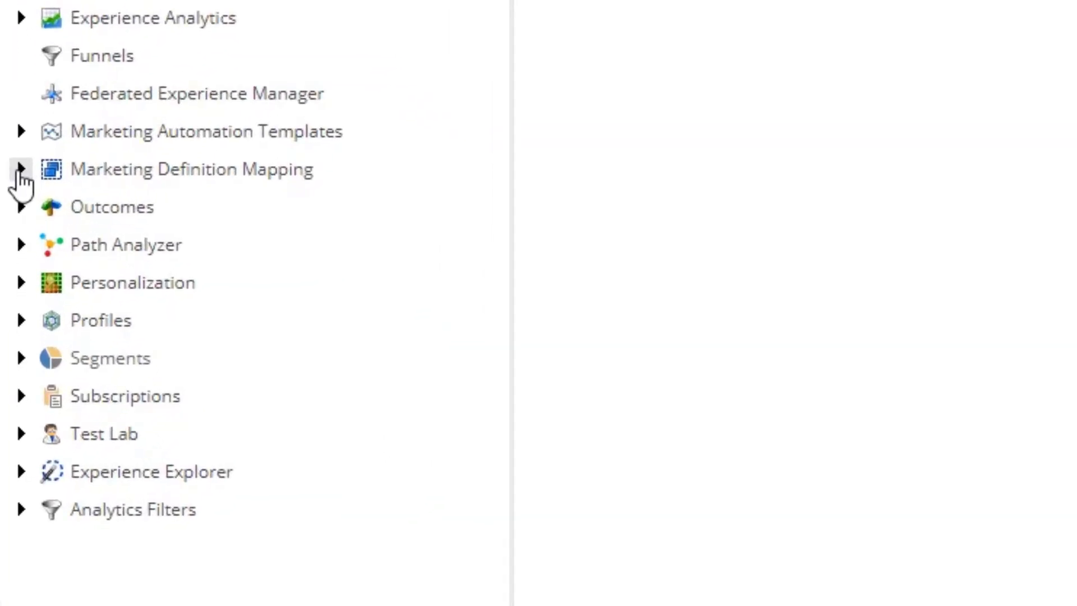
left_click(21, 168)
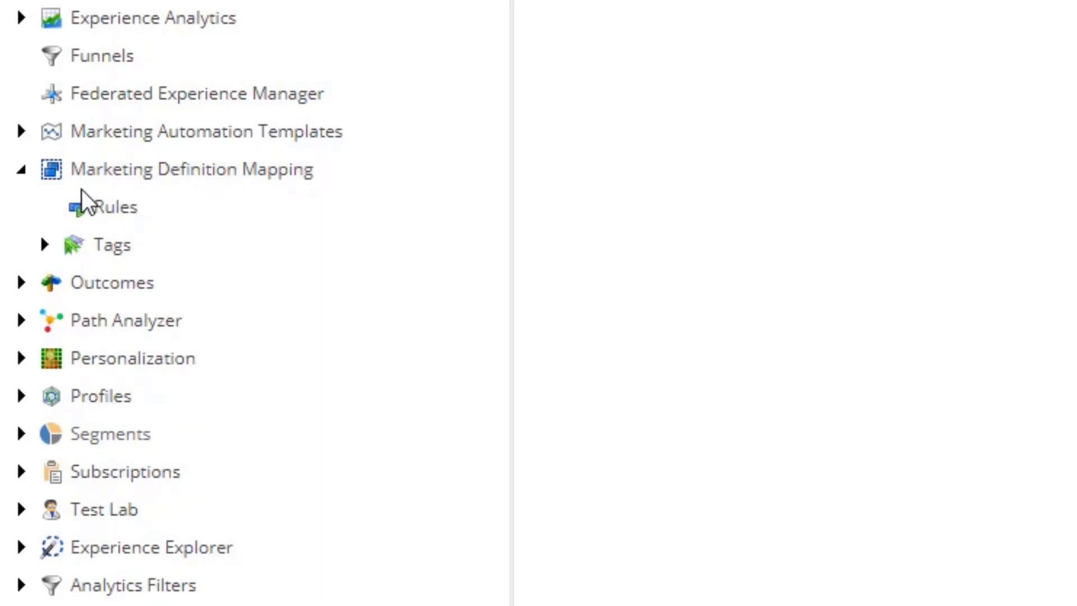
left_click(114, 213)
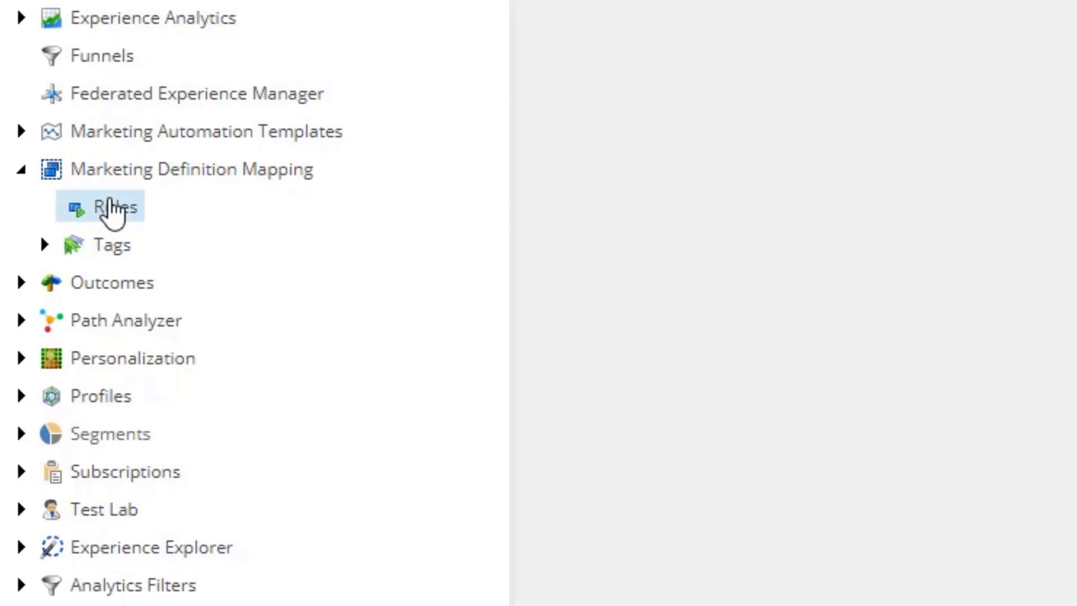
Step: Insert a new rule named WhenUnder_YourHealth_Assign_FitnessCard under the Rules item
right_click(114, 213)
mouse_move(182, 227)
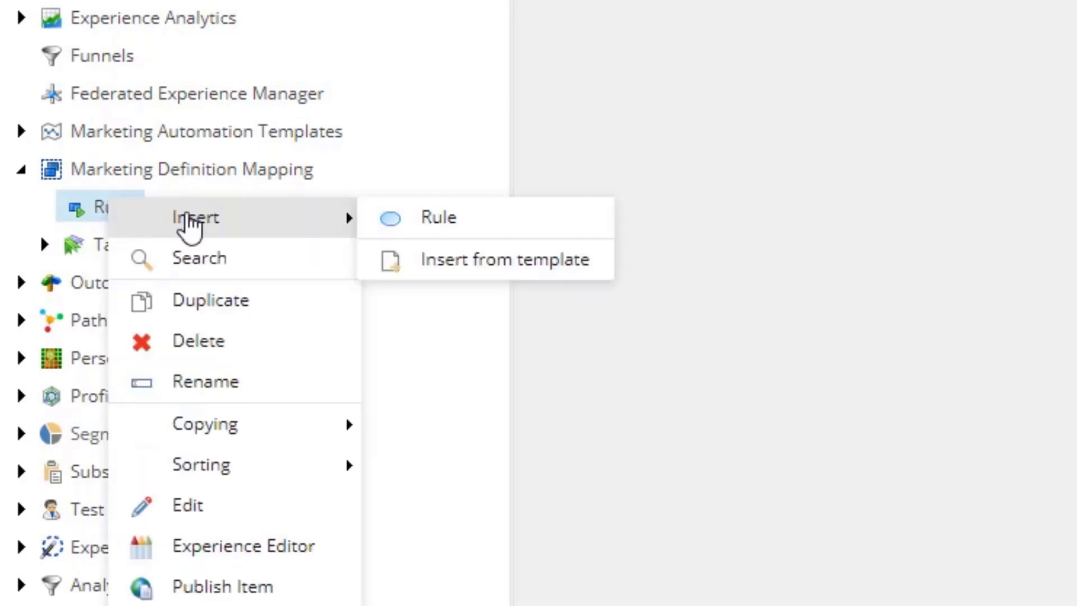
left_click(428, 221)
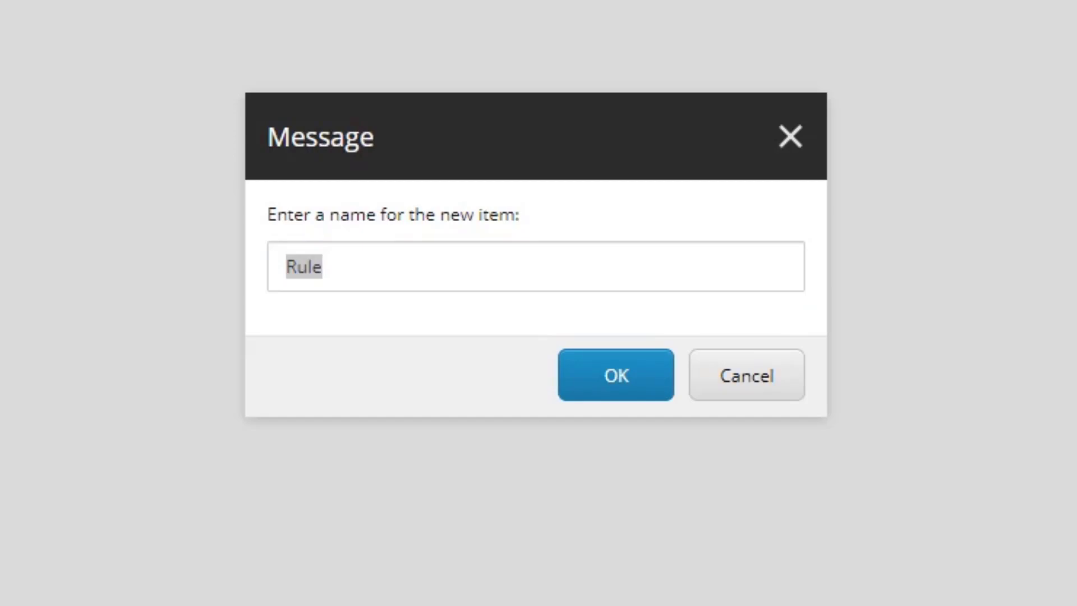
left_click(452, 278)
left_click_drag(453, 279, 89, 275)
type("WhenUnder_YourHealth_Assign_FitnessCard")
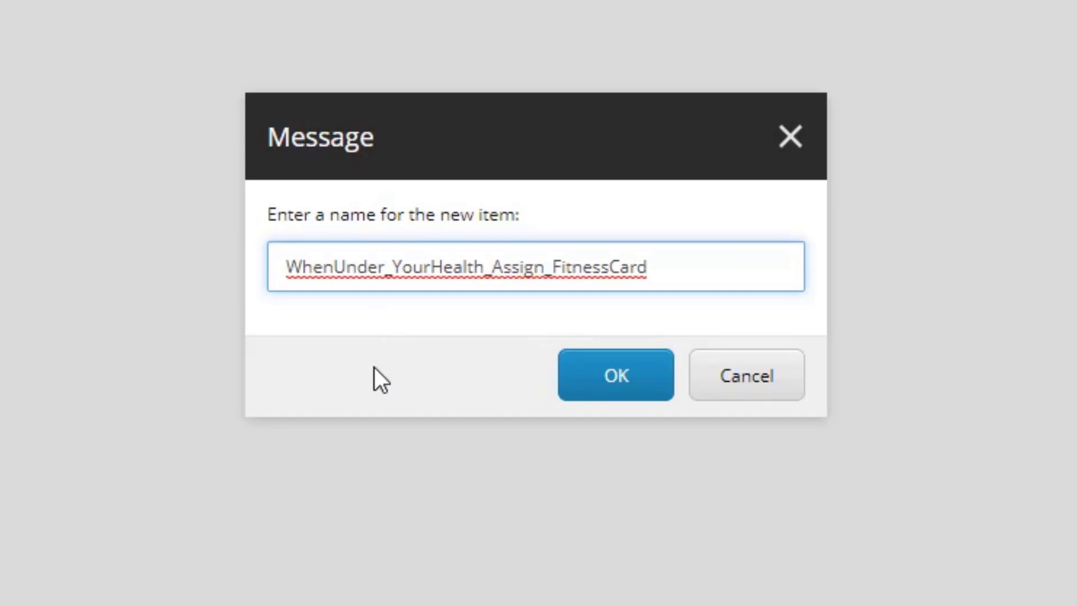
left_click(570, 377)
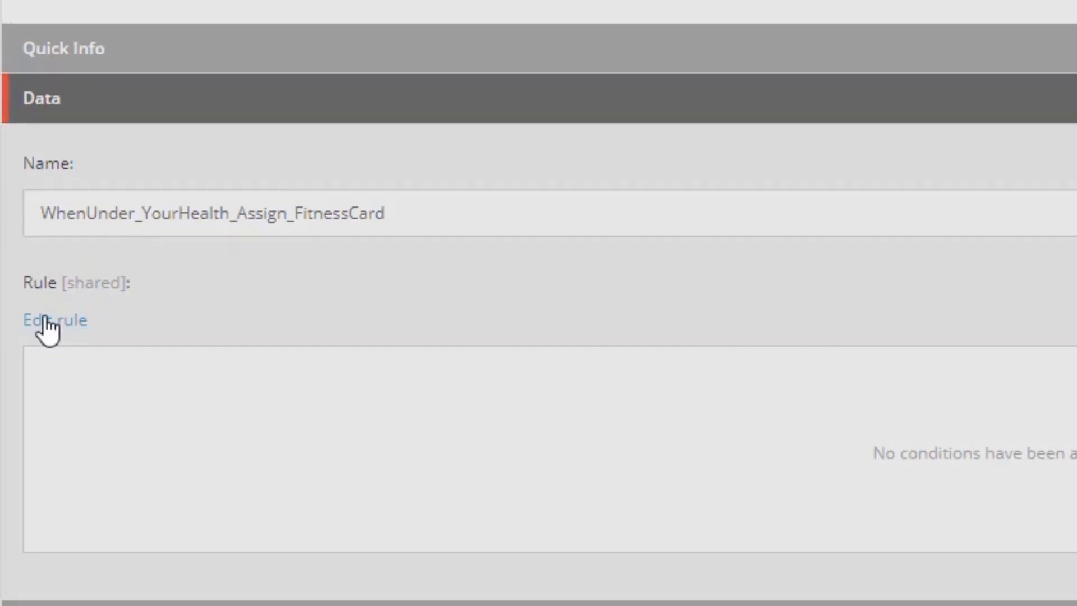
Step: Edit the new rule and add the condition that the item is the LighthouseLifestyle Your Health page or one of its descendants
left_click(47, 315)
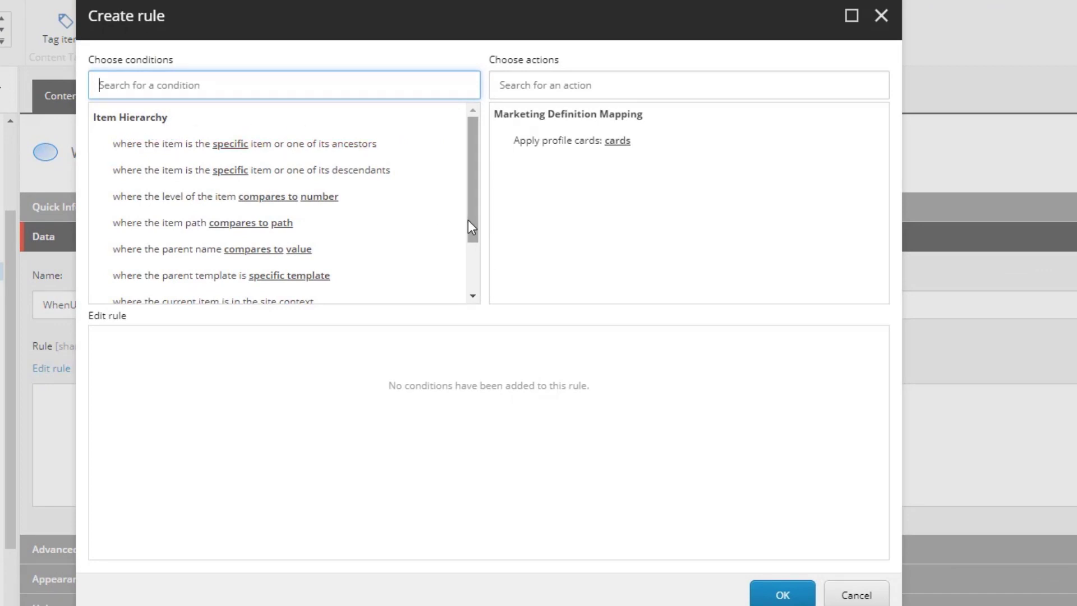
left_click_drag(472, 222, 475, 274)
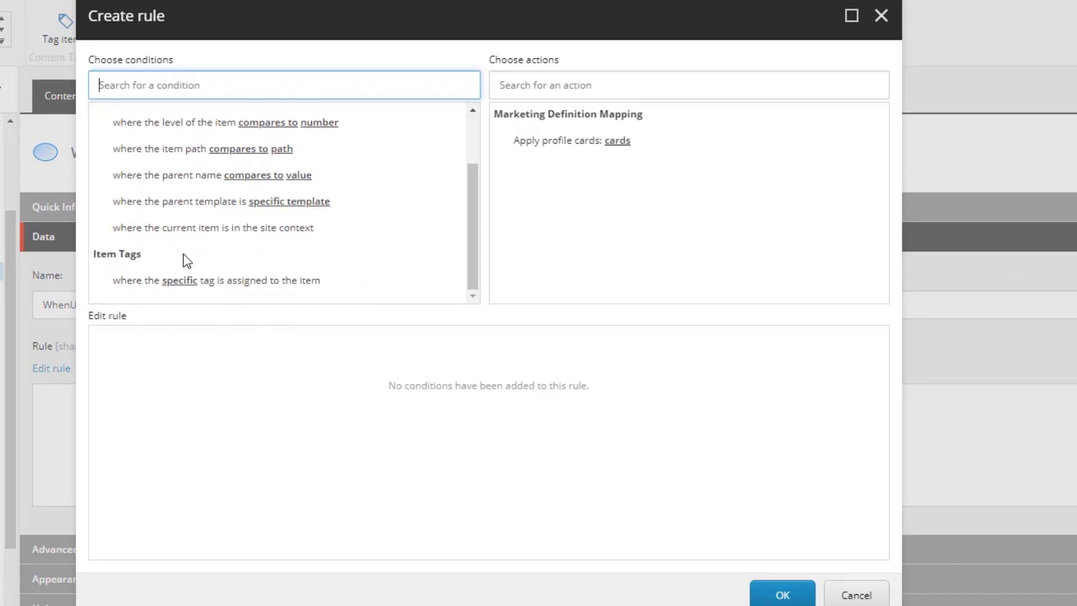
left_click_drag(469, 256, 469, 183)
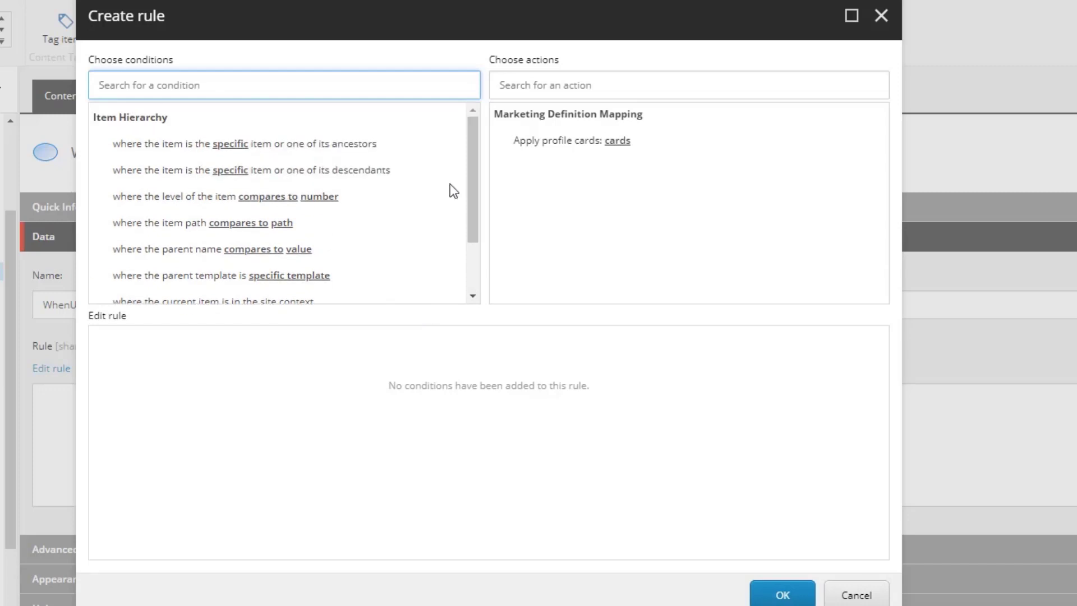
left_click(363, 172)
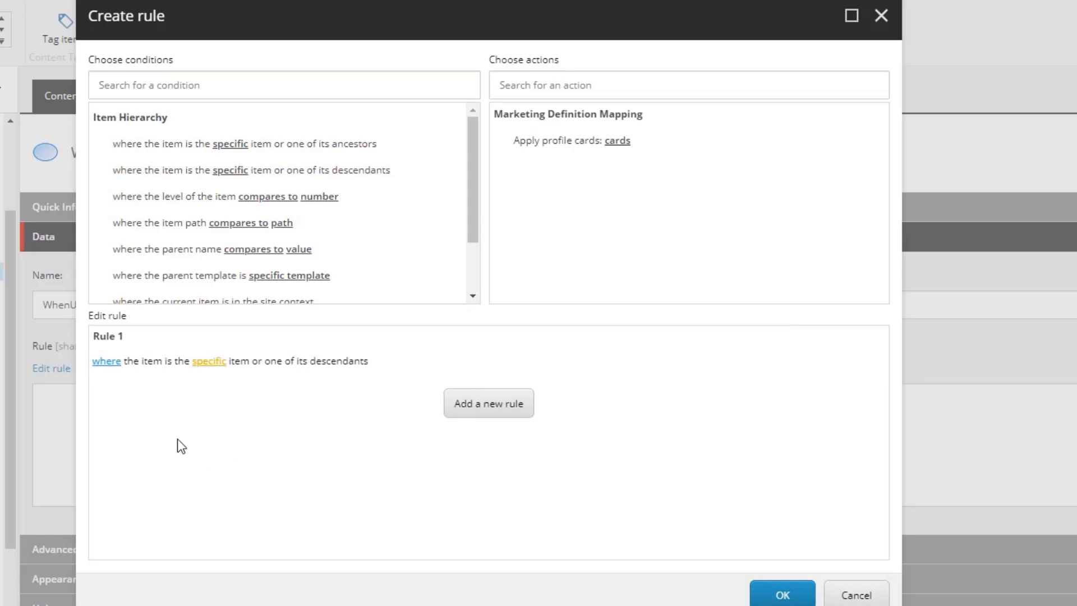
left_click(209, 362)
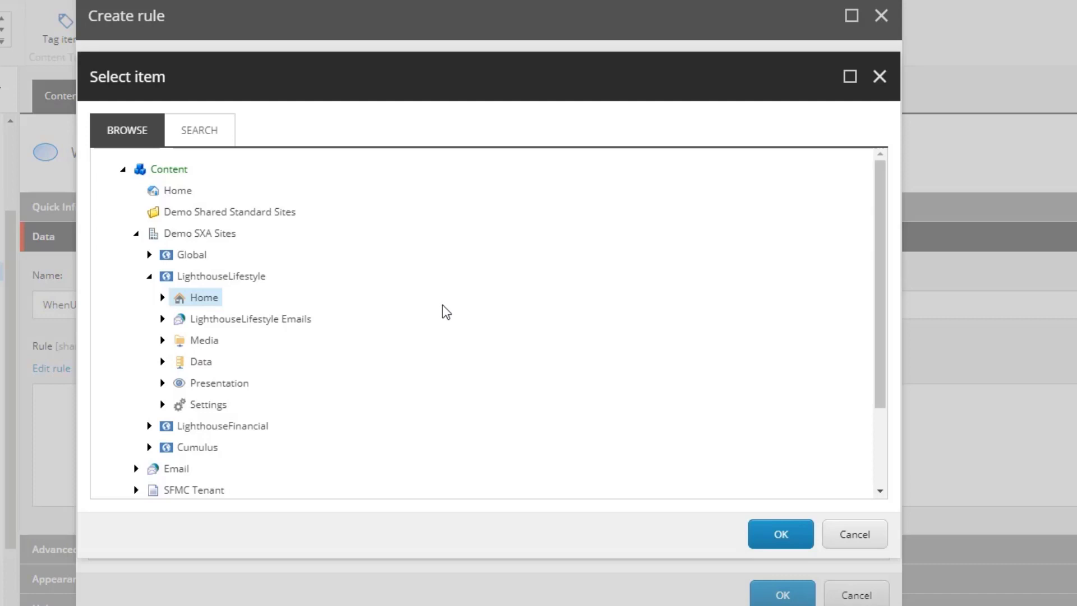
left_click(163, 298)
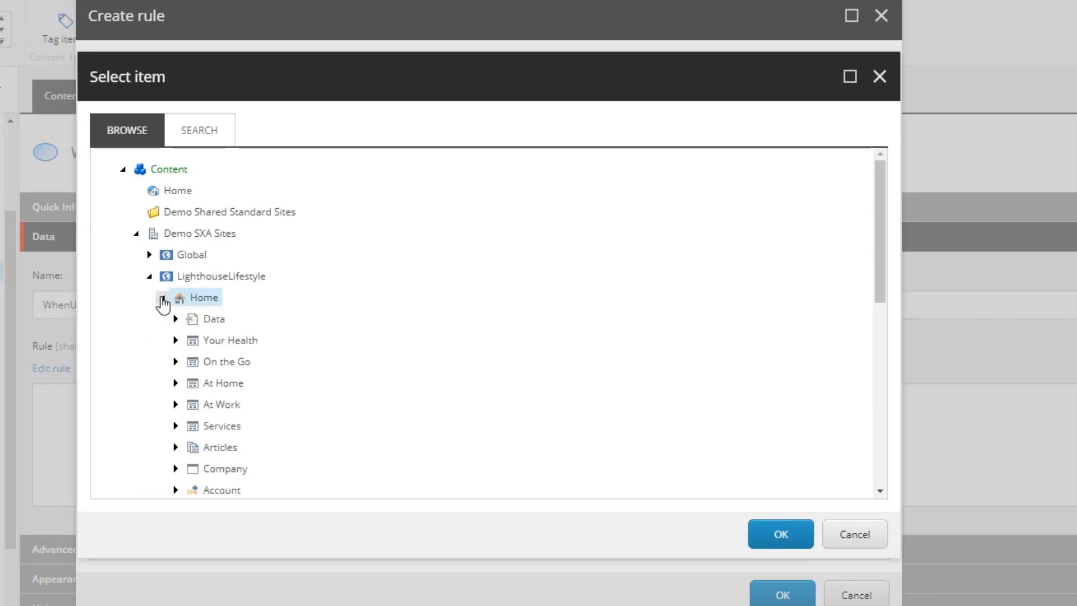
left_click(207, 342)
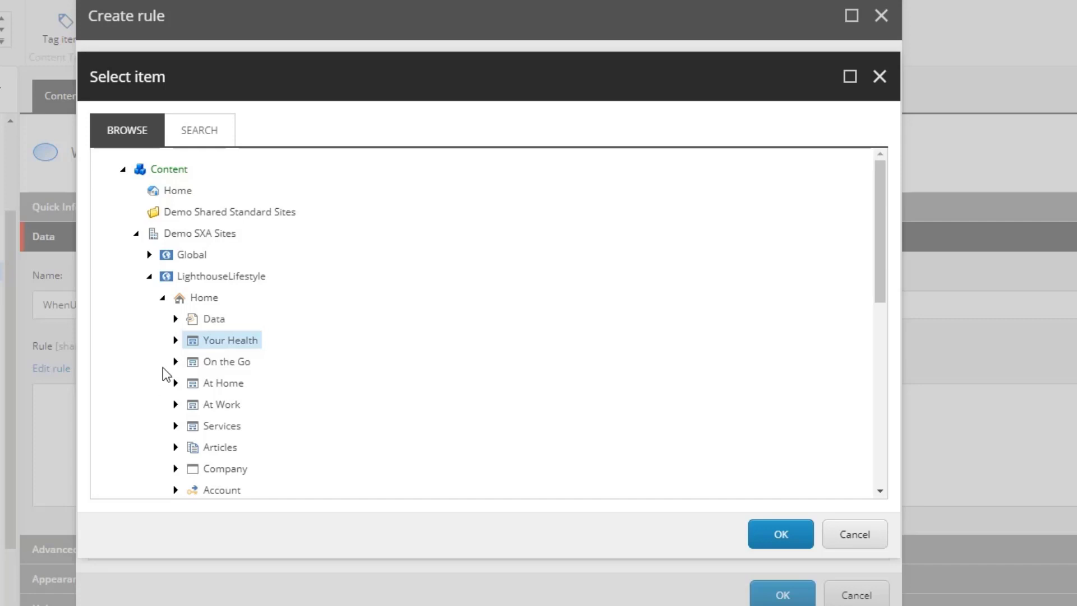
left_click(176, 341)
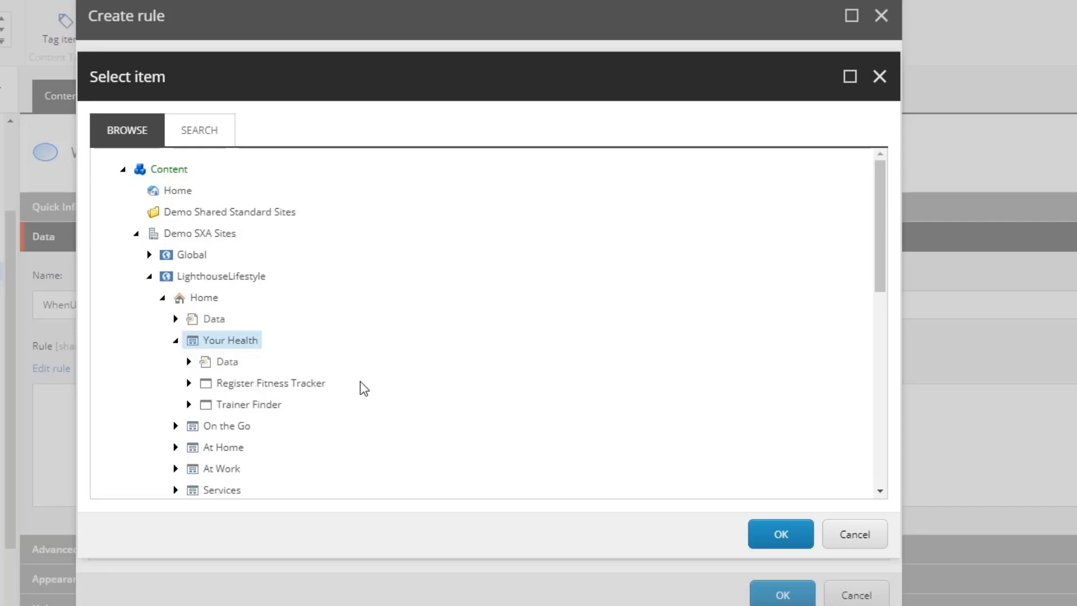
left_click(778, 540)
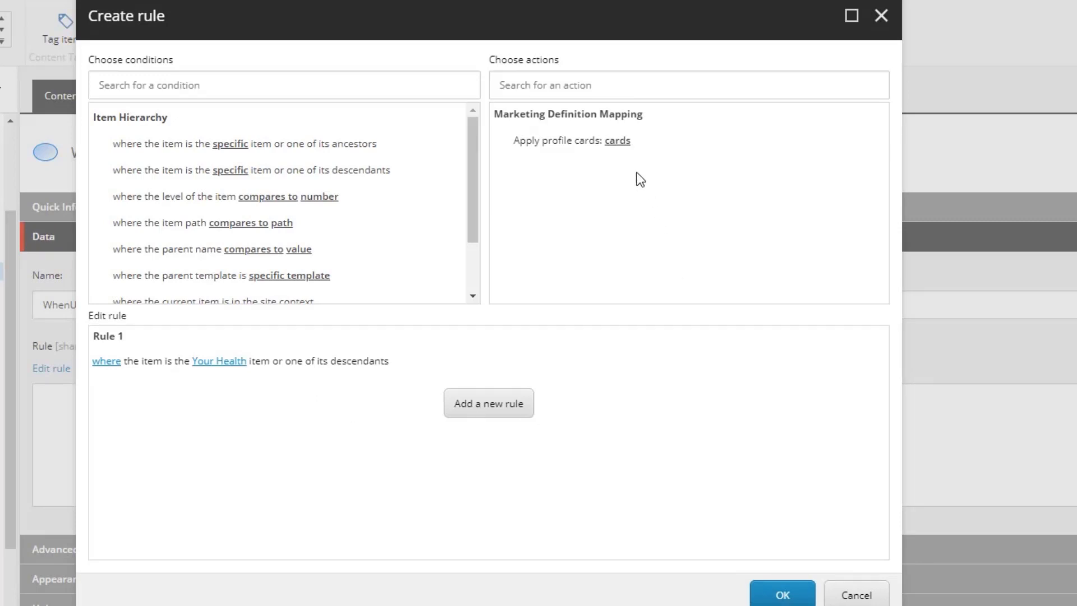
Step: Add the action applying the Fitness profile card from LighthouseLifestyle's Health Focus profile, and save the rule item
left_click(621, 142)
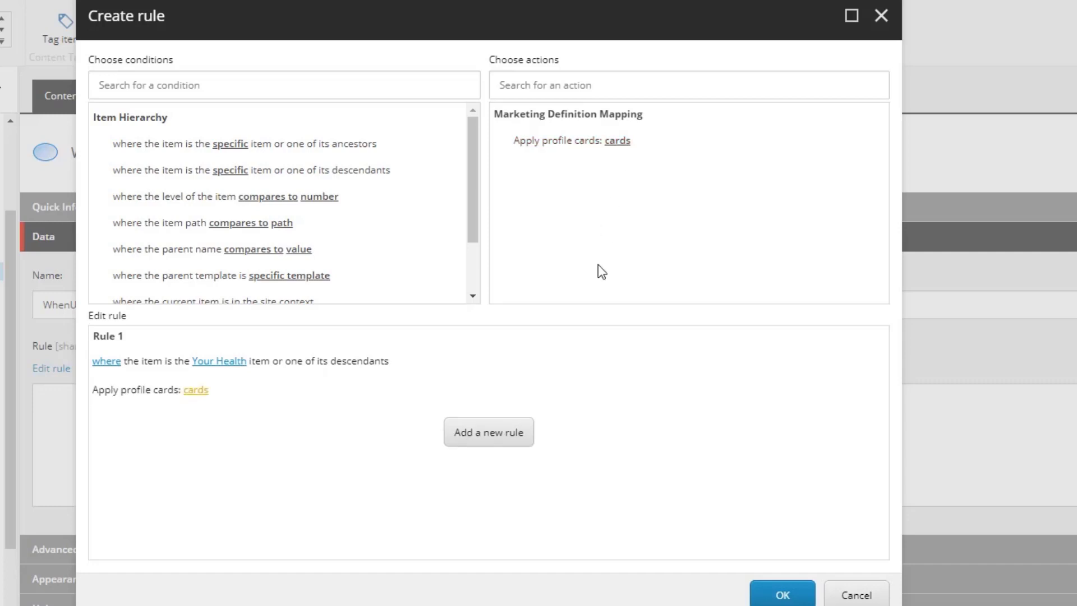
left_click(196, 390)
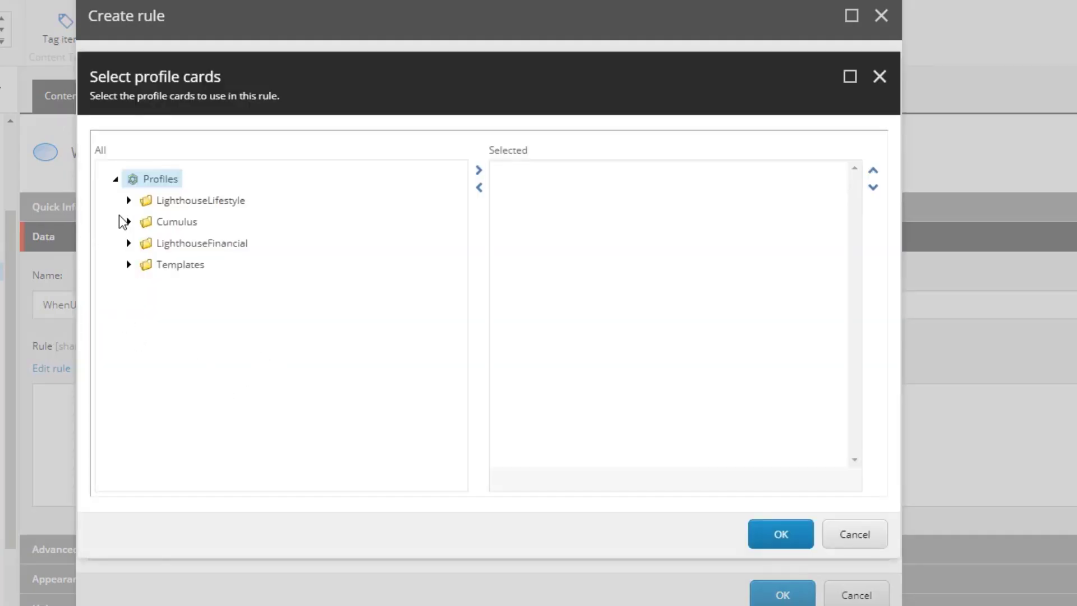
left_click(129, 200)
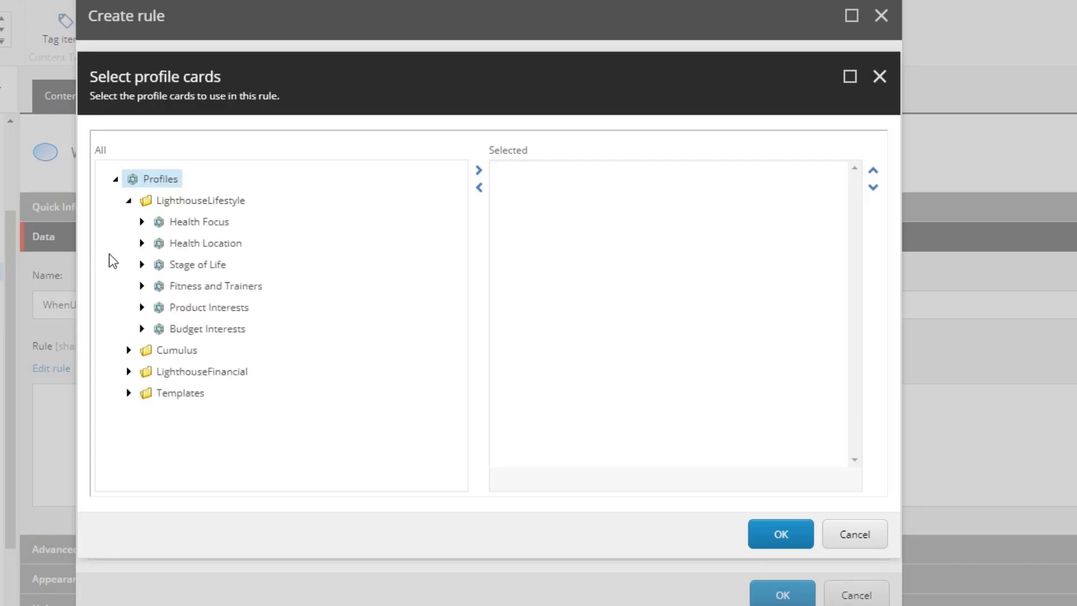
left_click(142, 221)
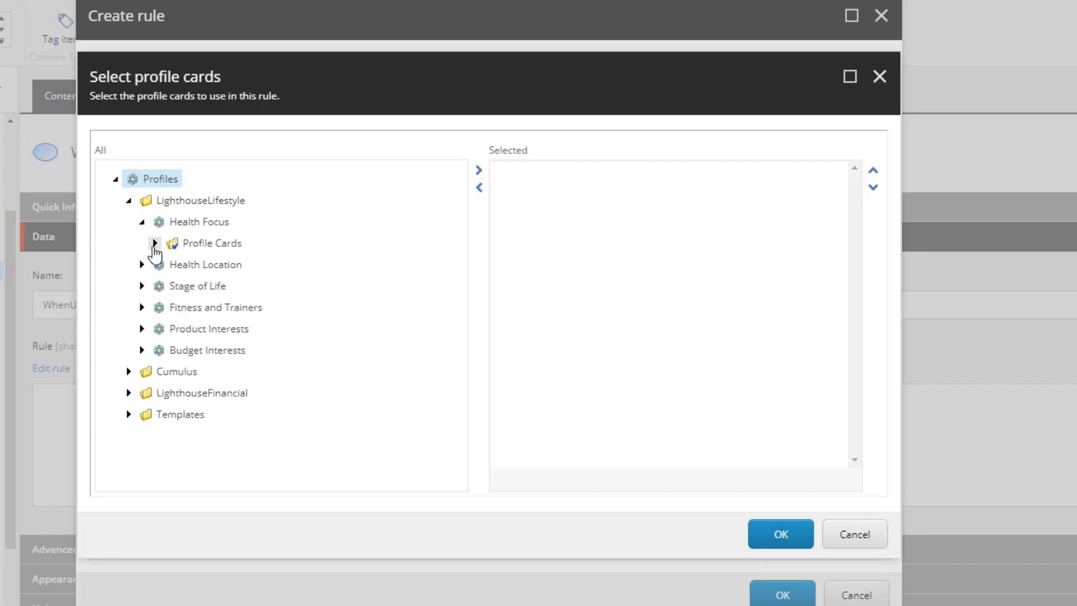
left_click(155, 244)
left_click(195, 264)
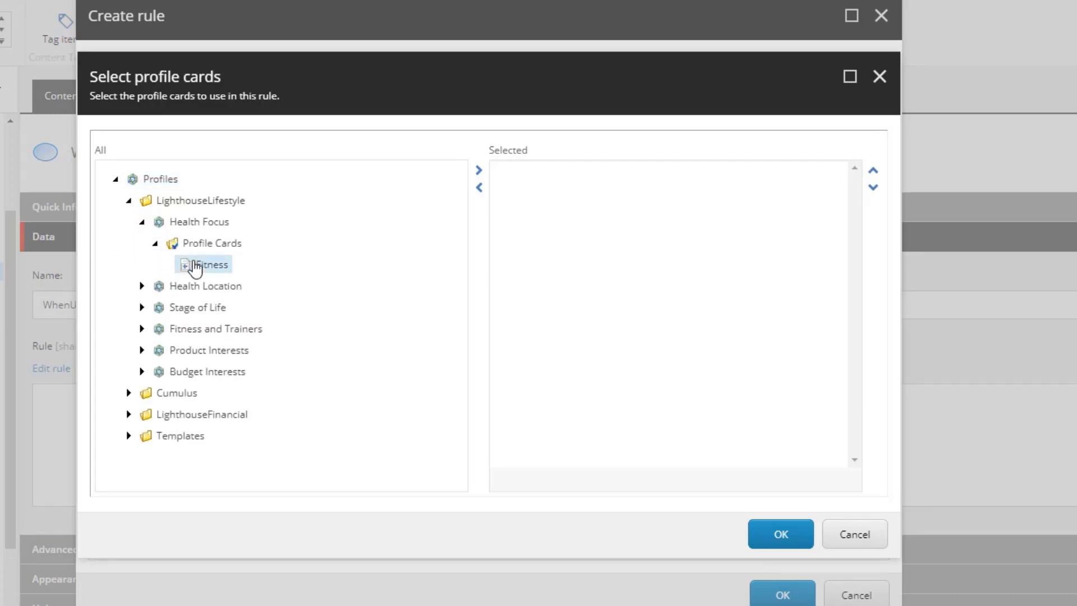
double_click(195, 265)
left_click(766, 537)
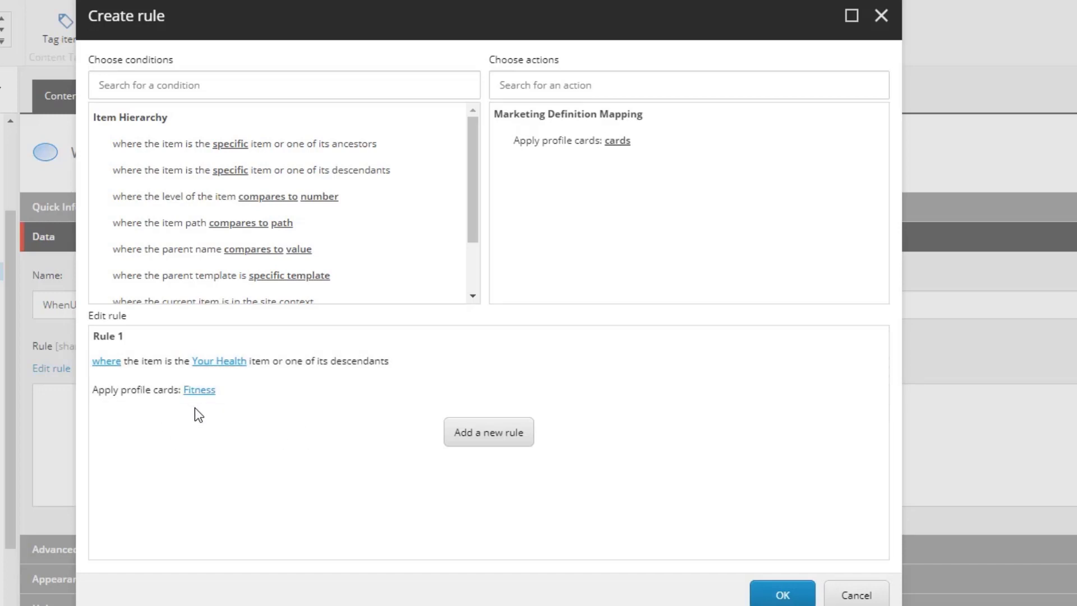
left_click(779, 595)
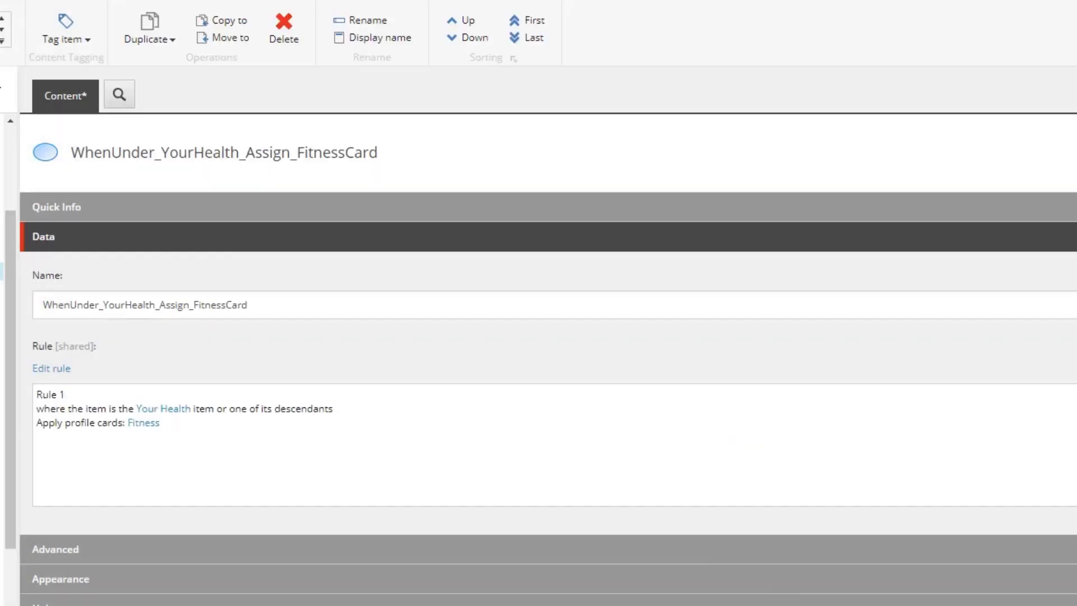
key("ctrl+s")
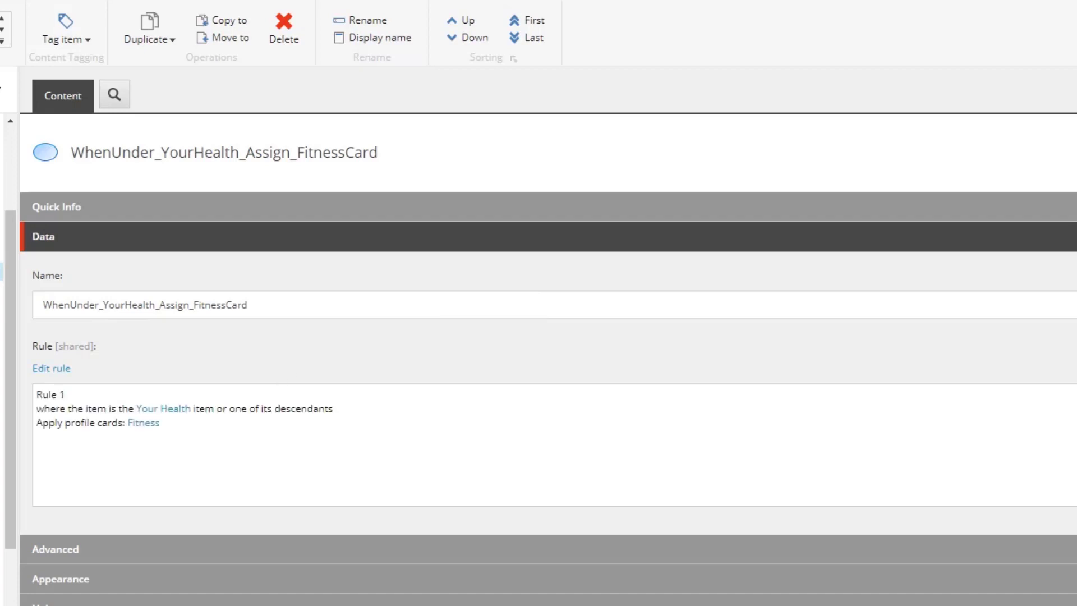
Step: Switch to the Lighthouse site and follow the home page's Activate Your Fitness Tracker section to check the visitor's profile values
mouse_move(207, 604)
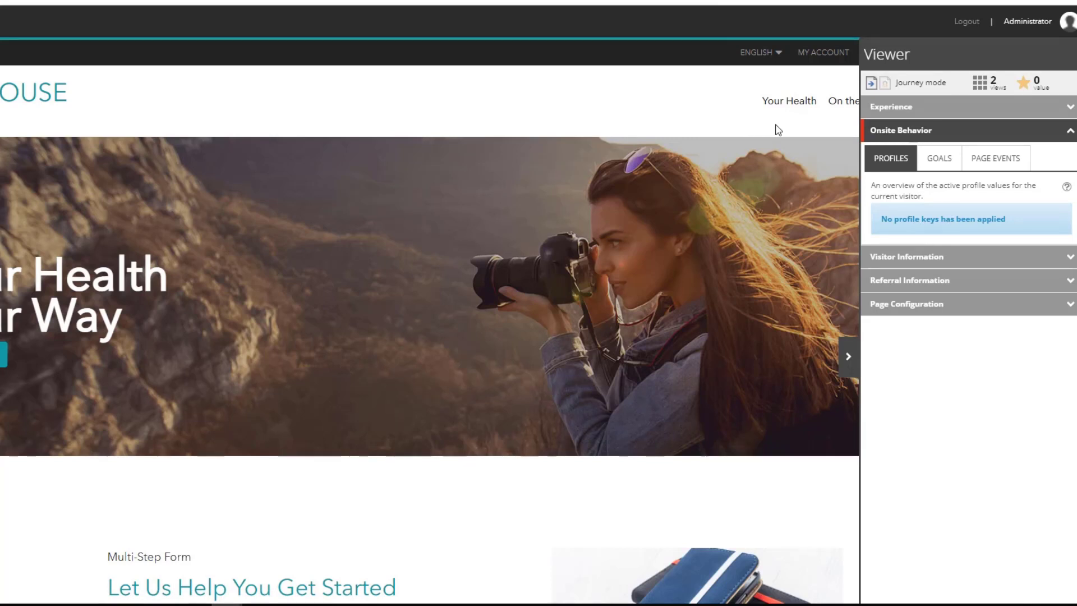
scroll(505, 352, "down", 8)
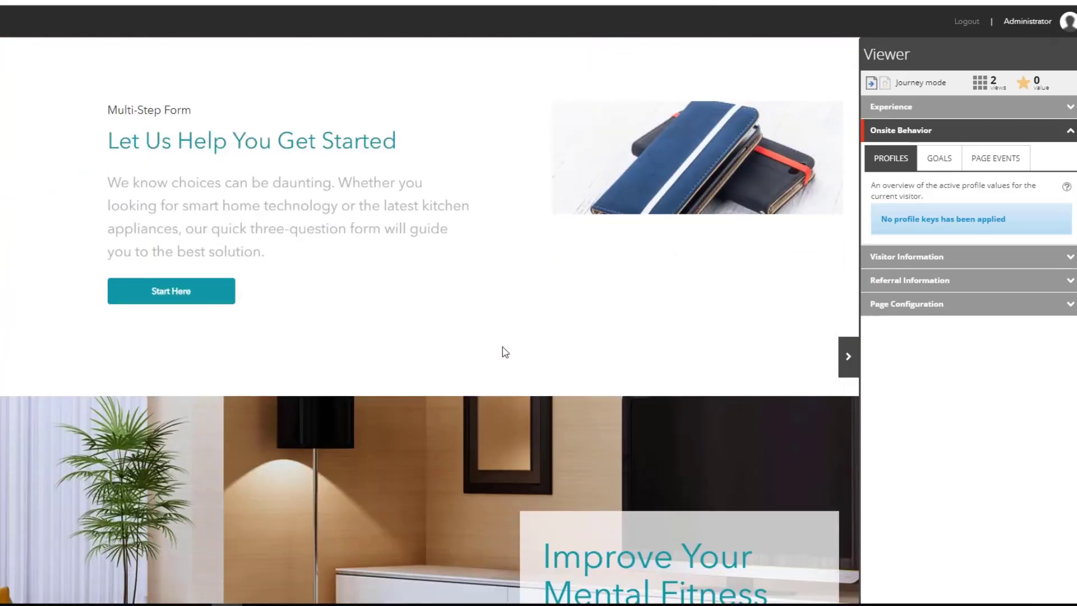
scroll(504, 352, "down", 7)
scroll(447, 354, "down", 3)
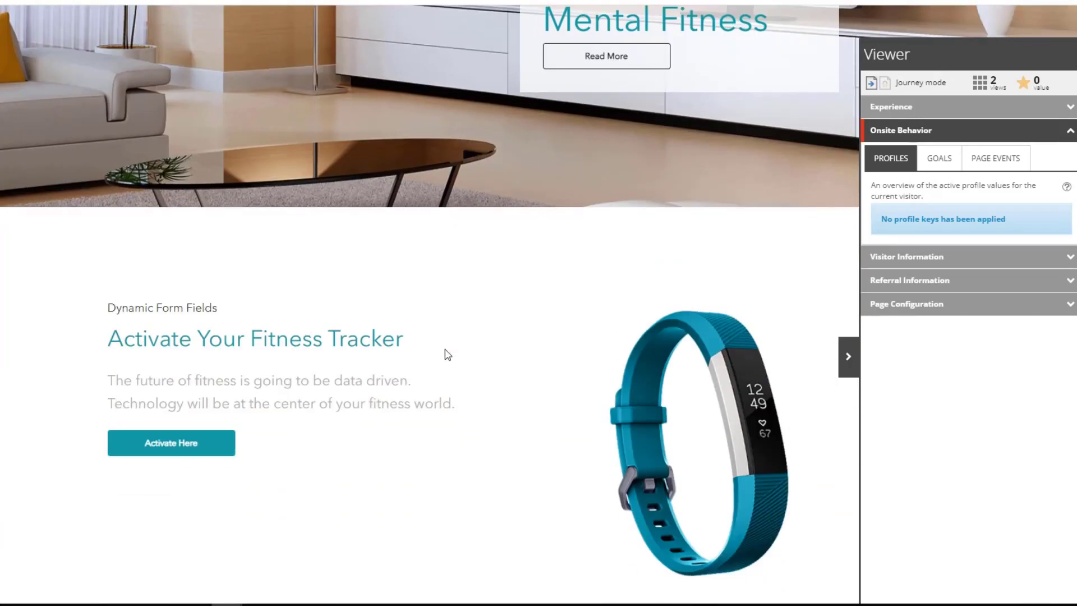
scroll(448, 355, "down", 1)
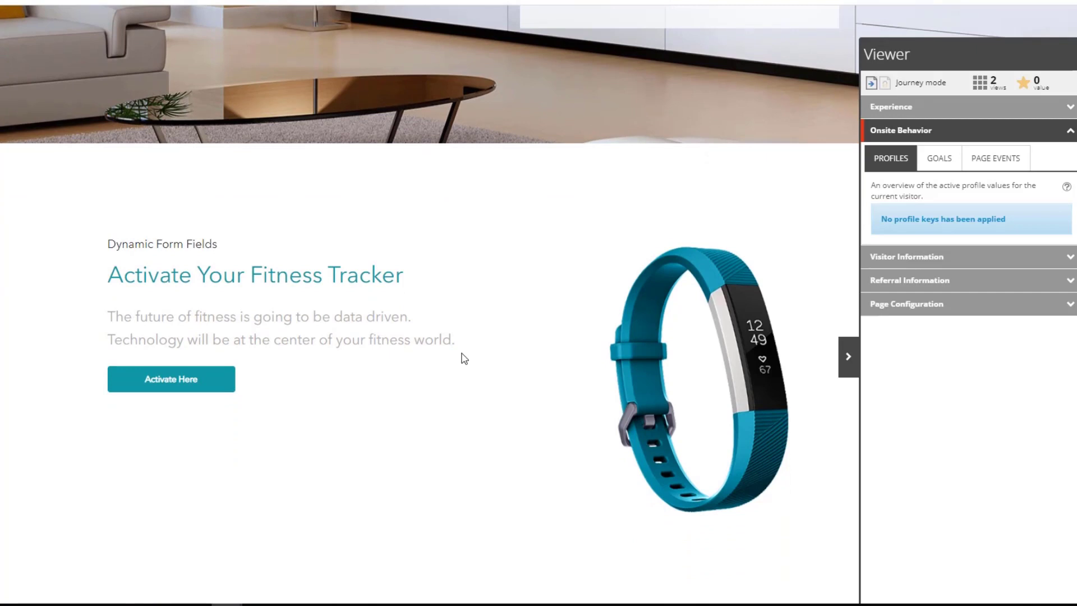
left_click(178, 382)
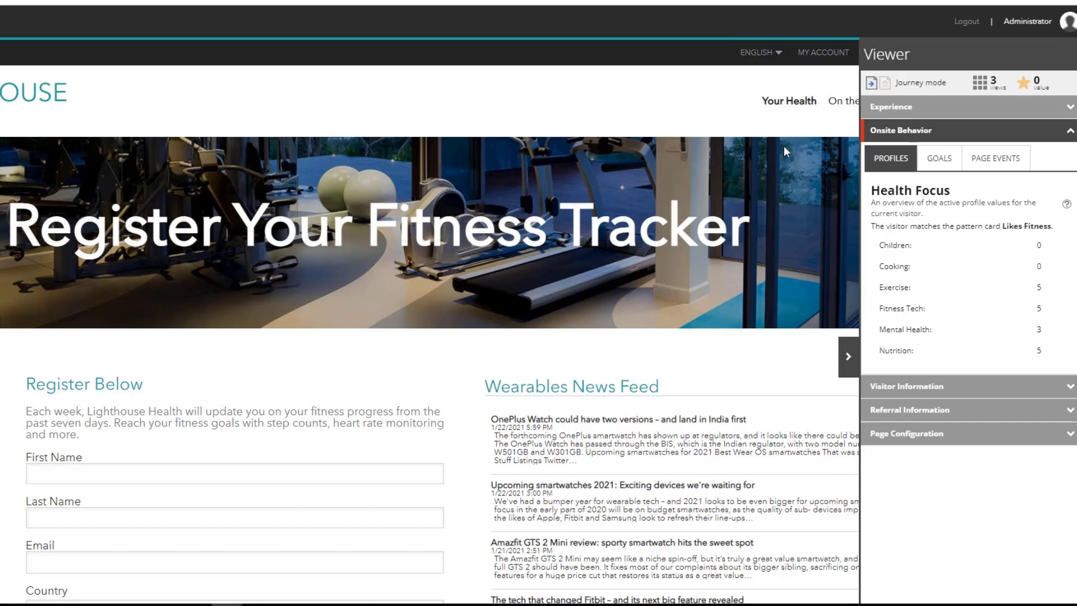
Step: Follow the virtual trainer promotion on the Your Health page to check the profile values, and return to Your Health
left_click(768, 110)
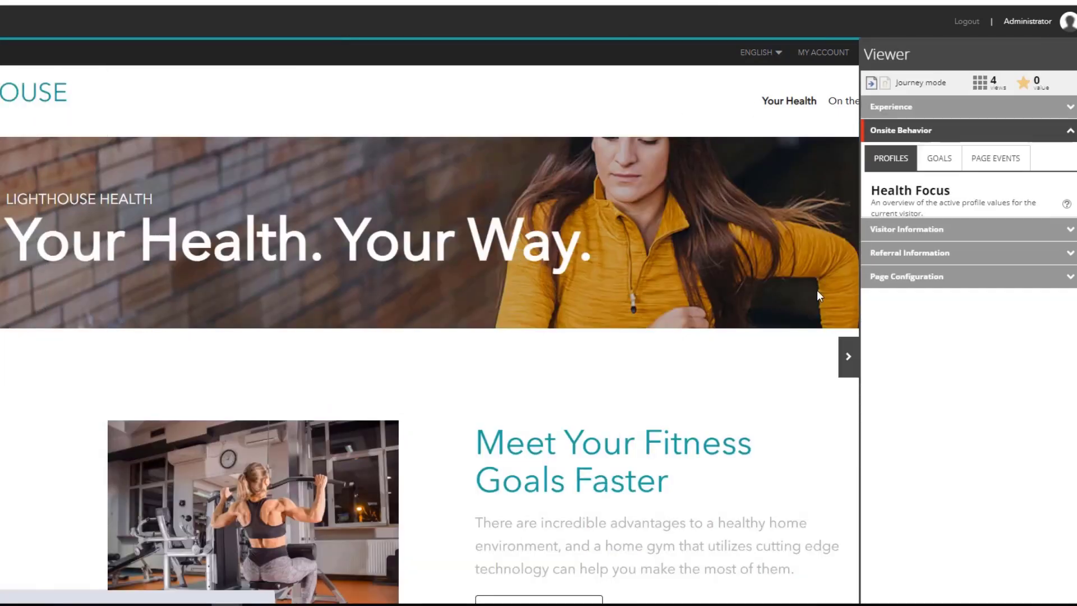
scroll(524, 308, "down", 3)
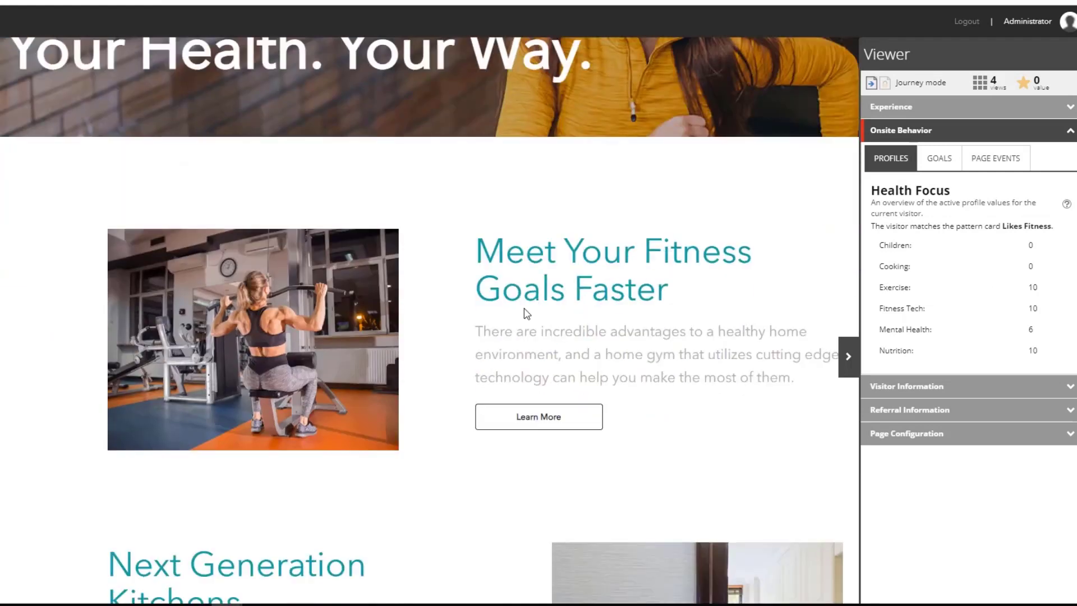
scroll(526, 313, "down", 10)
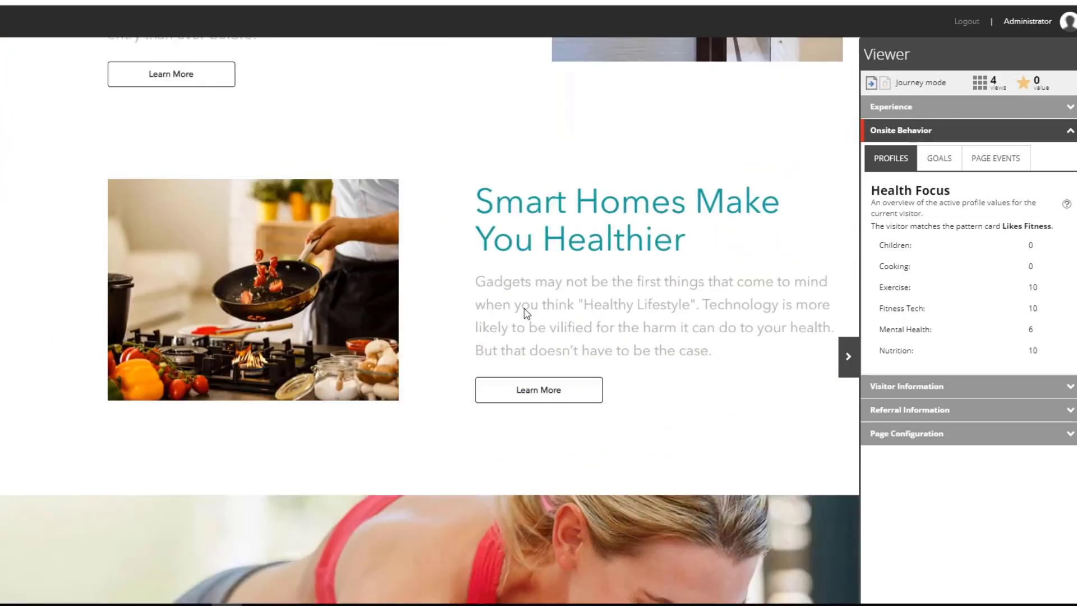
scroll(526, 313, "down", 5)
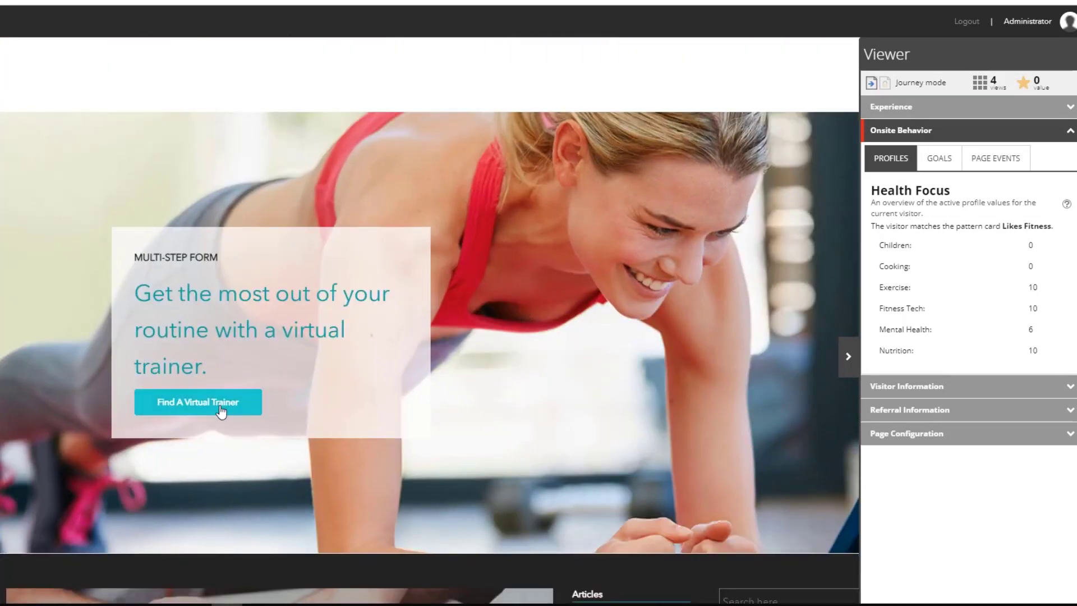
left_click(220, 411)
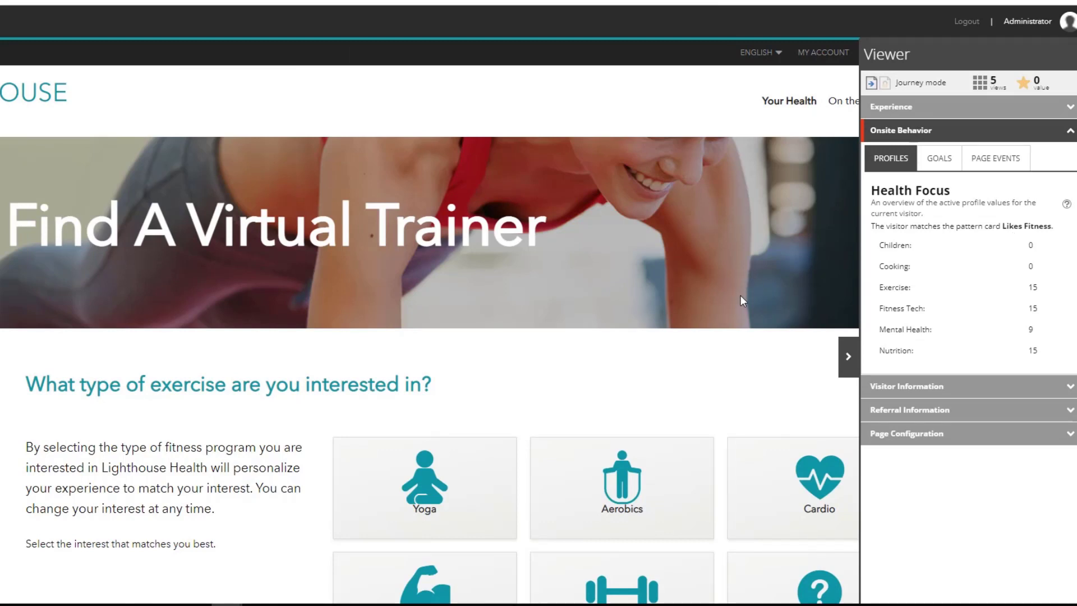
left_click(787, 103)
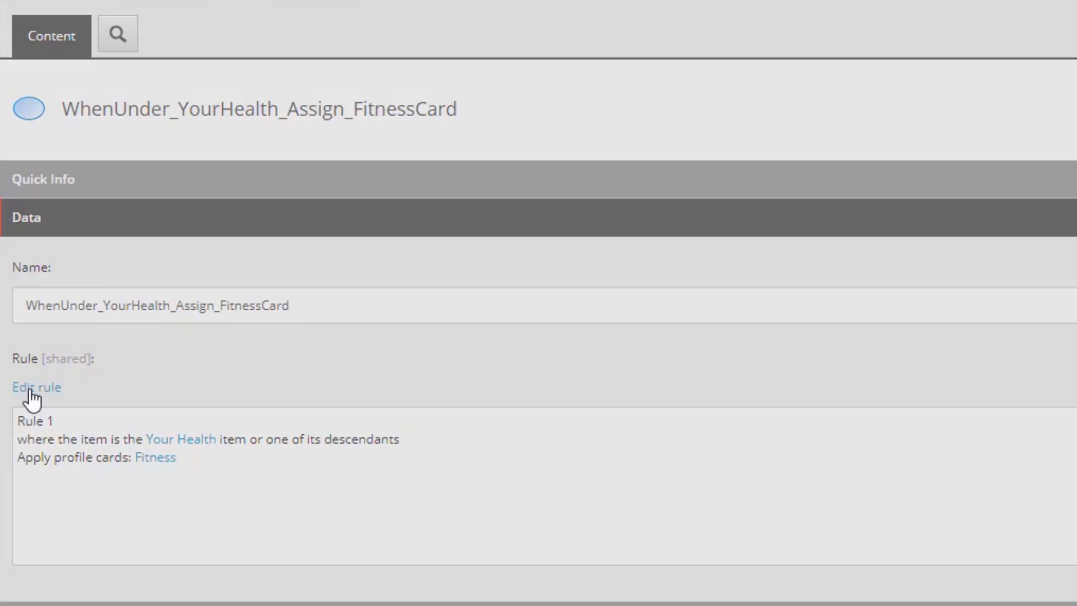
Step: Add a condition to the rule that the Health tag is assigned to the item, joined with "or", and save the rule item
left_click(32, 387)
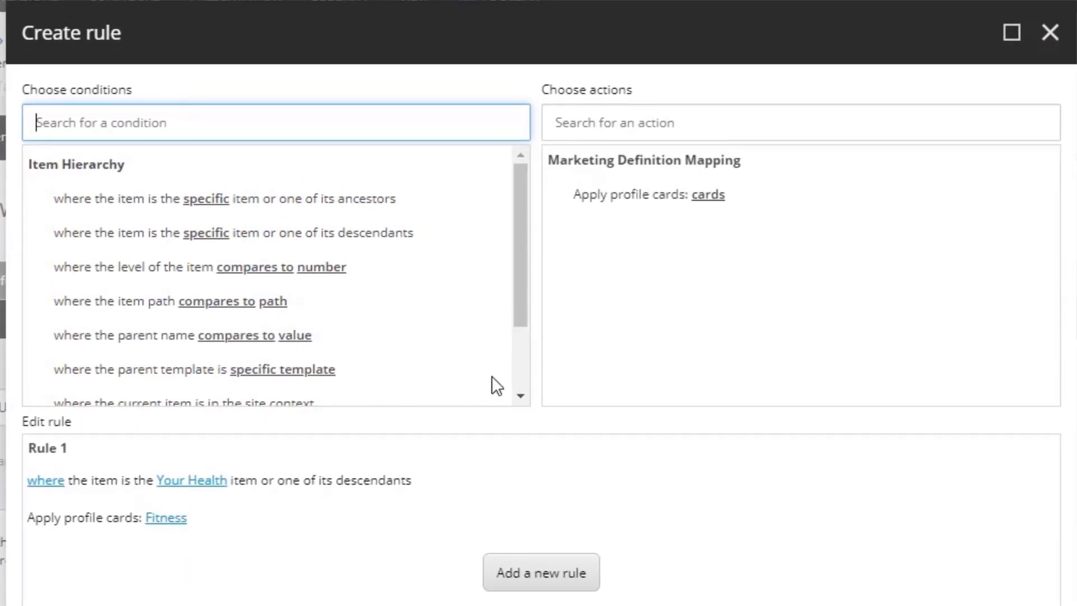
left_click(519, 358)
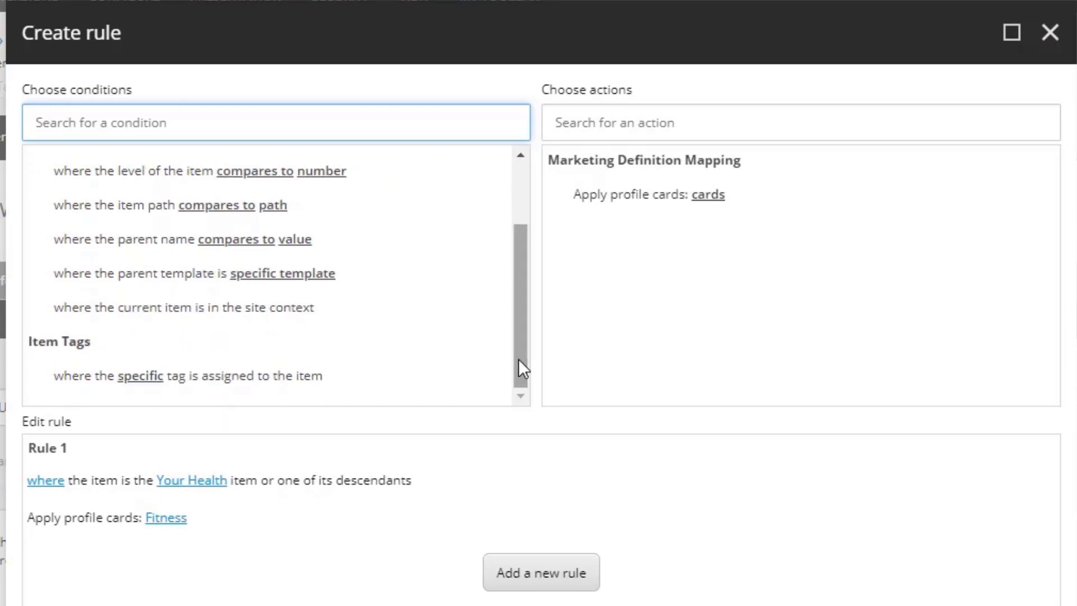
left_click(138, 376)
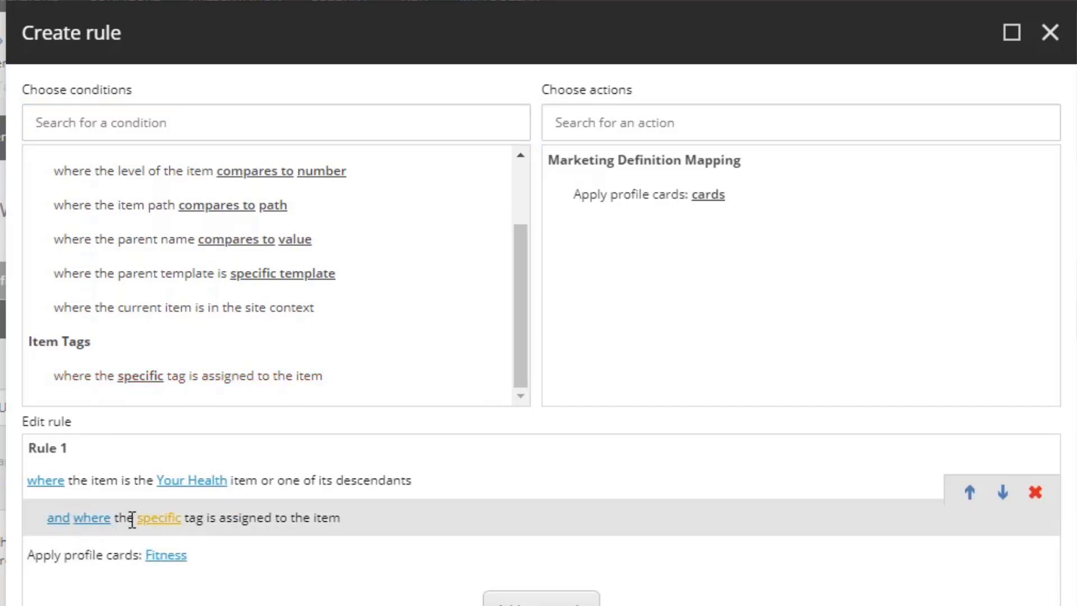
left_click(159, 517)
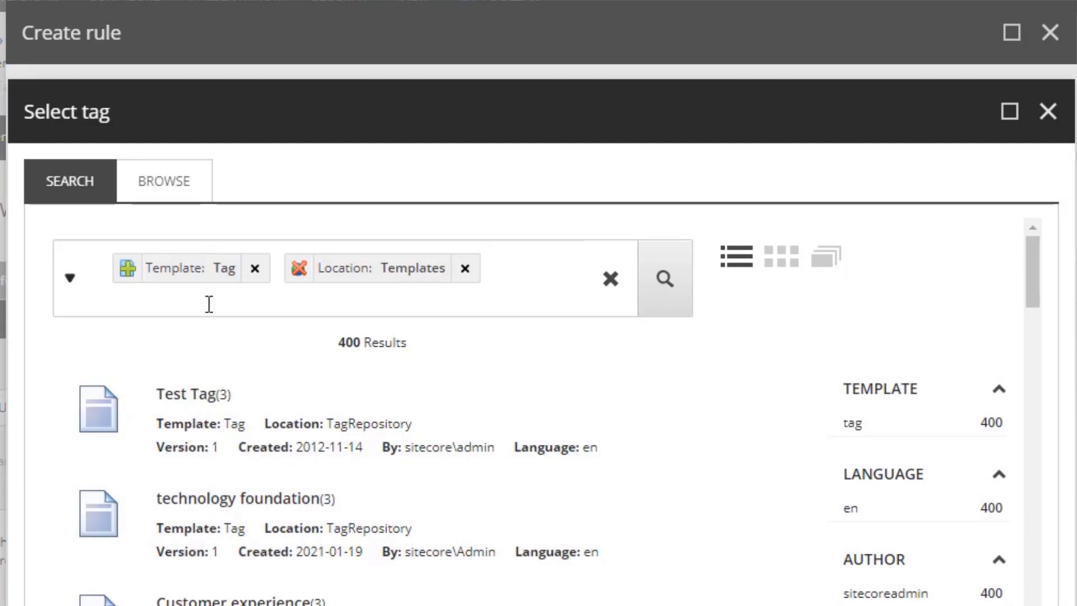
left_click(210, 303)
type("Health")
key("Return")
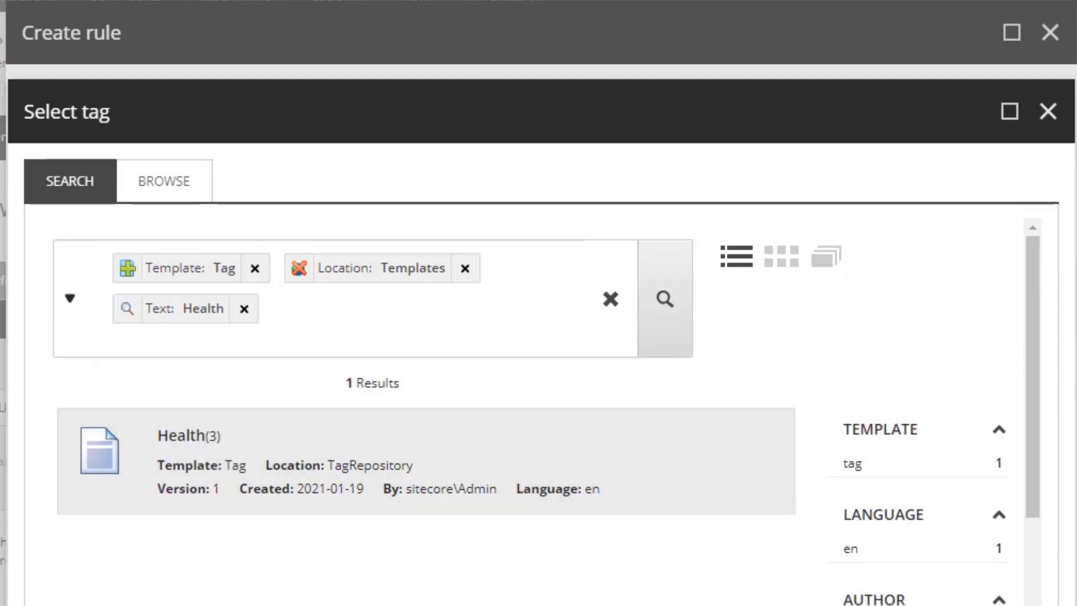
key("Return")
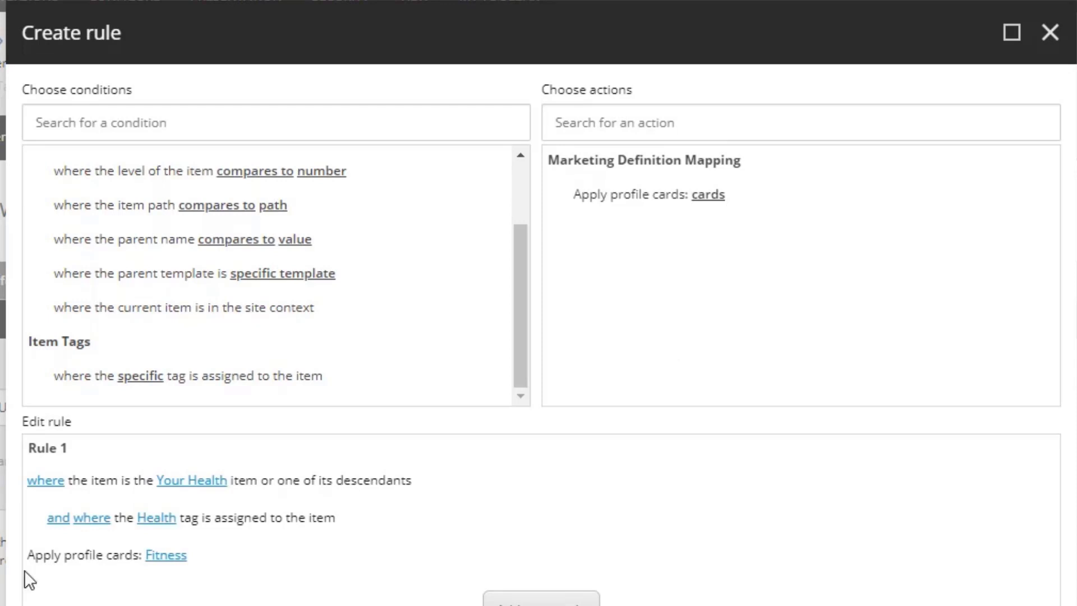
left_click(59, 518)
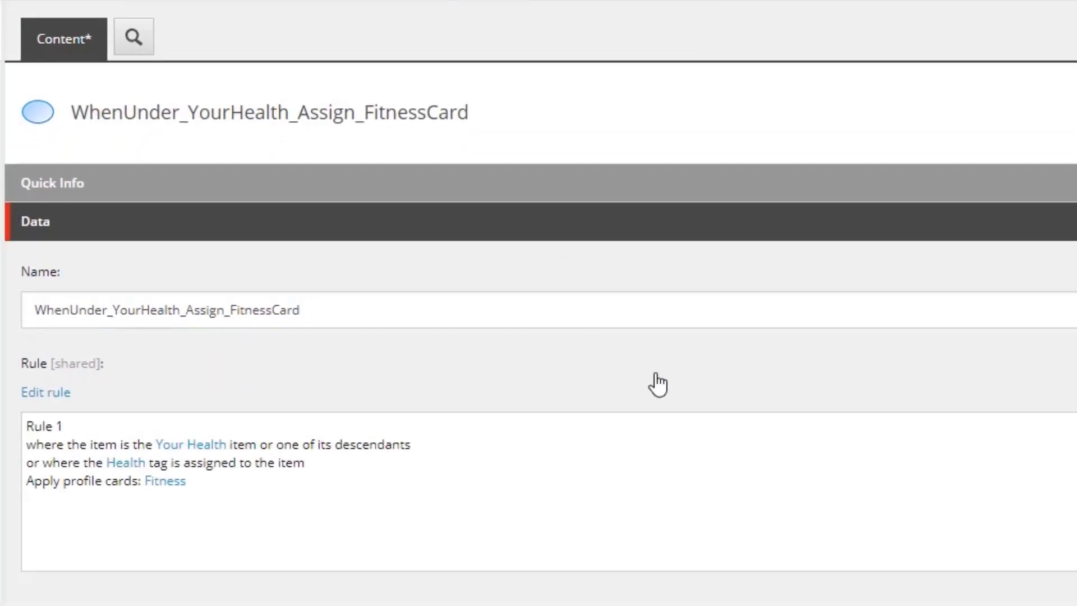
key("ctrl+s")
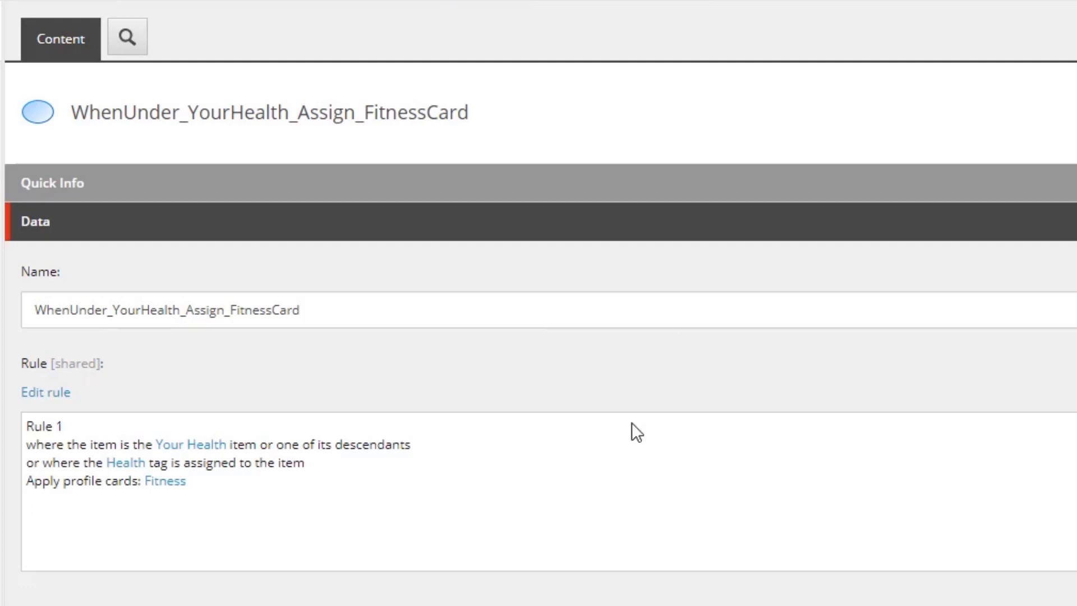